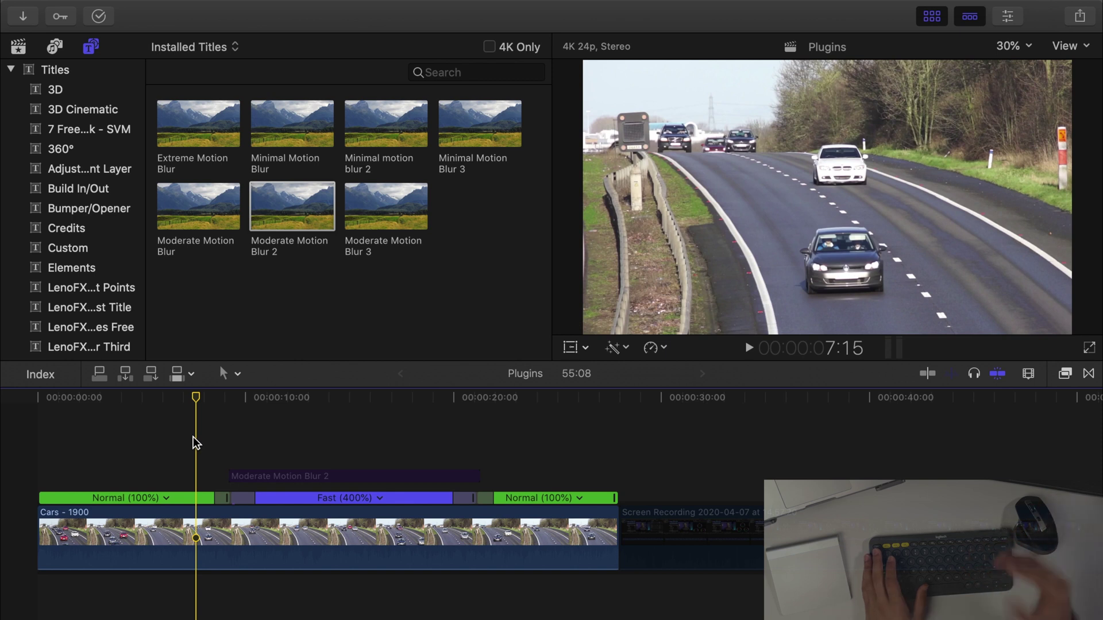
Step: Play the timeline, jumping to about 20 seconds and back to about 10 seconds to watch the 400% section
key("space")
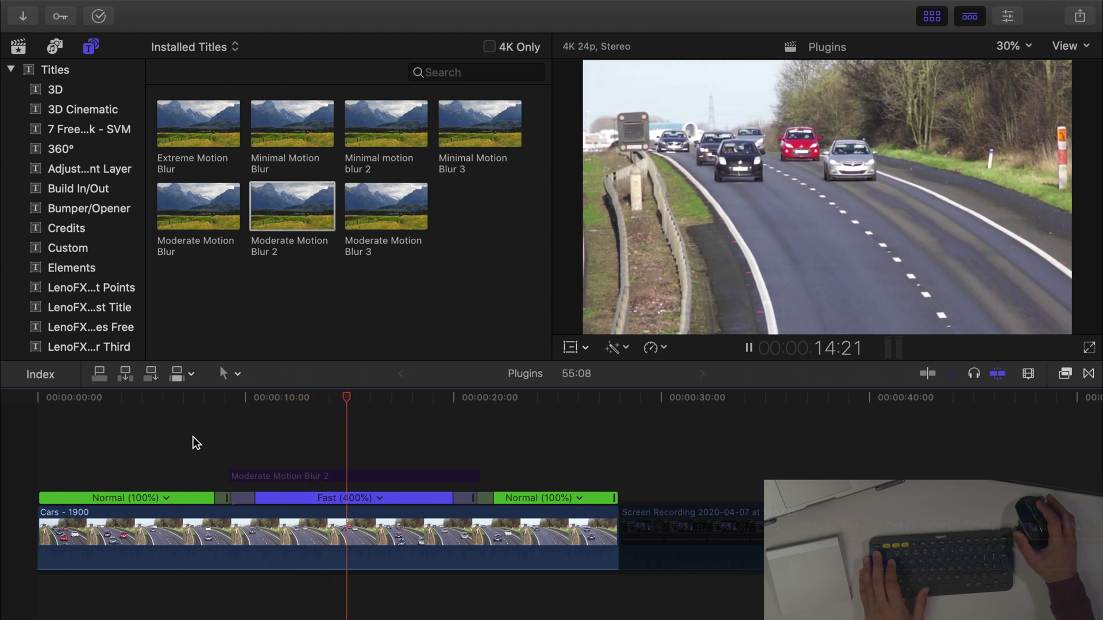
left_click(473, 425)
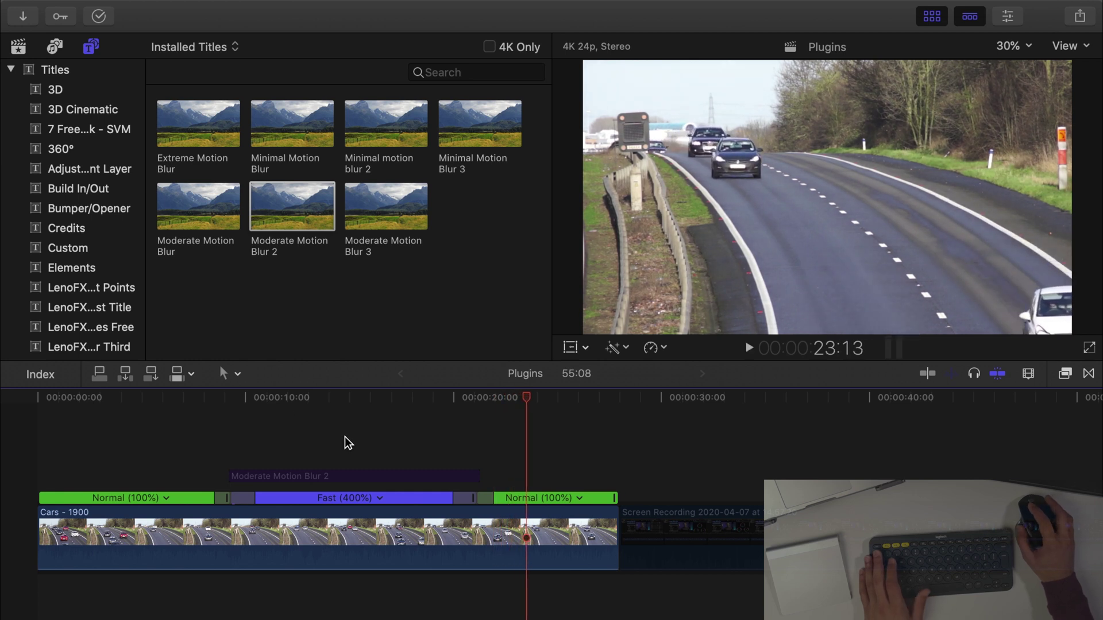
left_click(286, 408)
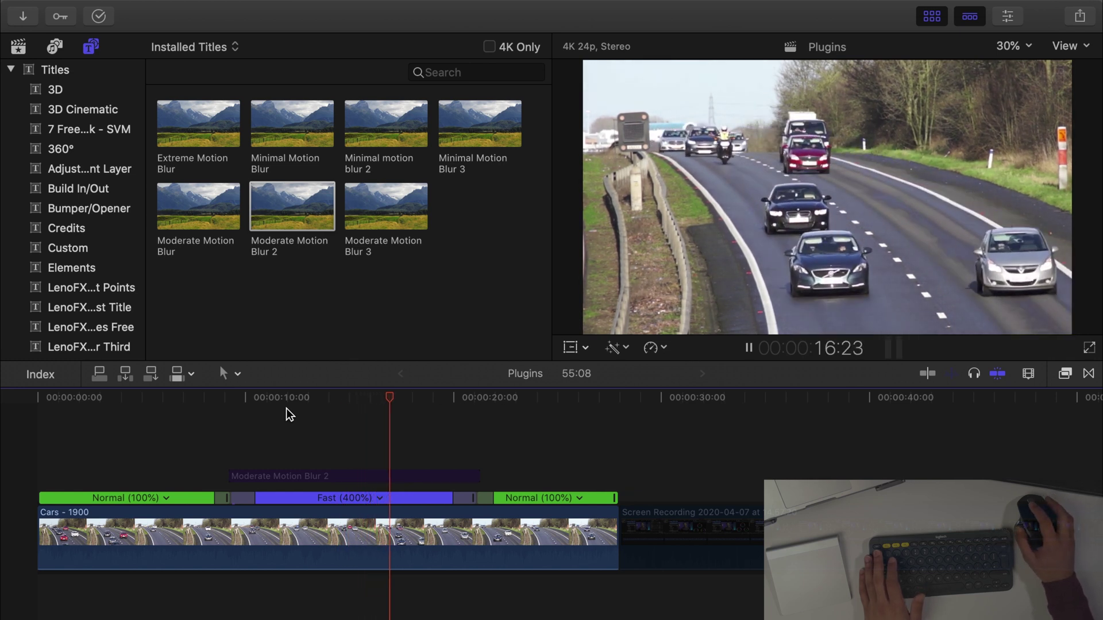
Step: Stop playback and bring up the Motion Blur titles category with Moderate Motion Blur 2
key("space")
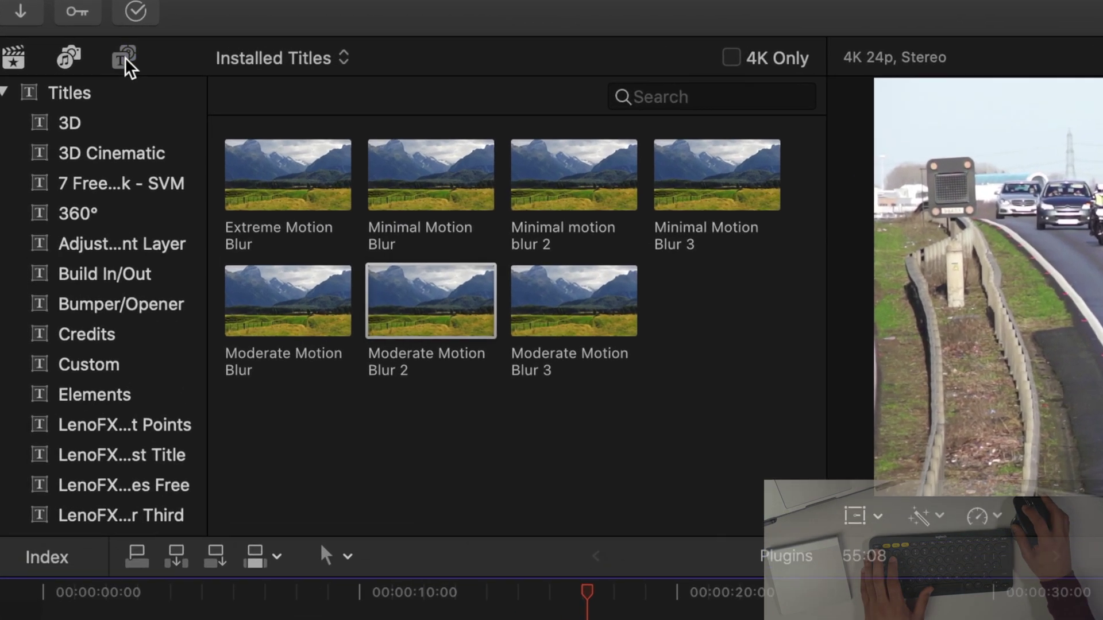
left_click(91, 46)
left_click(132, 58)
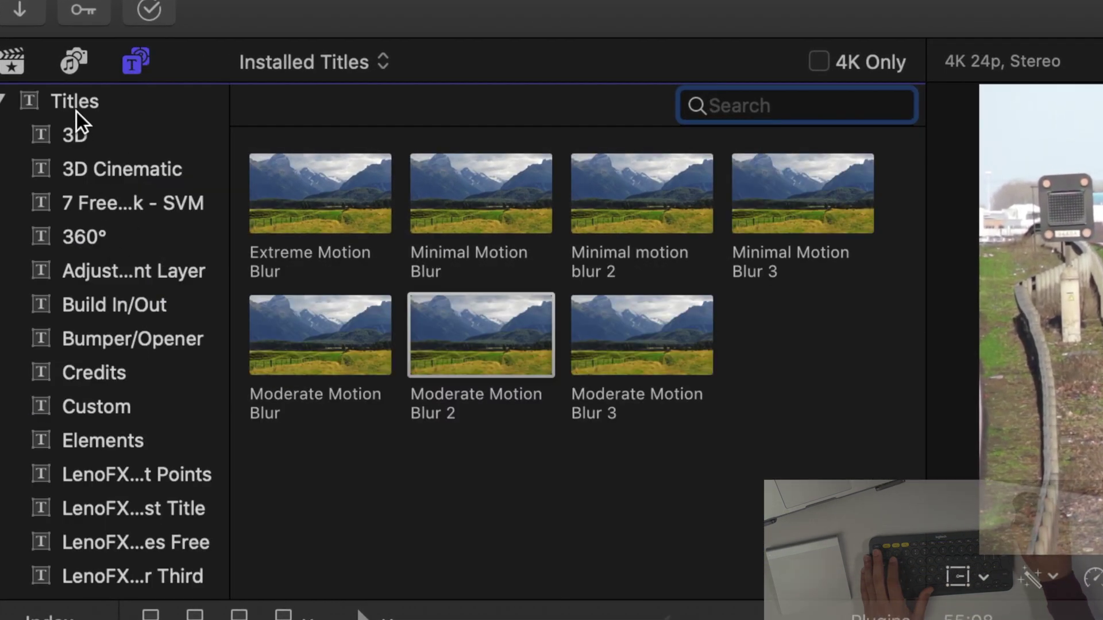
scroll(105, 425, "down", 8)
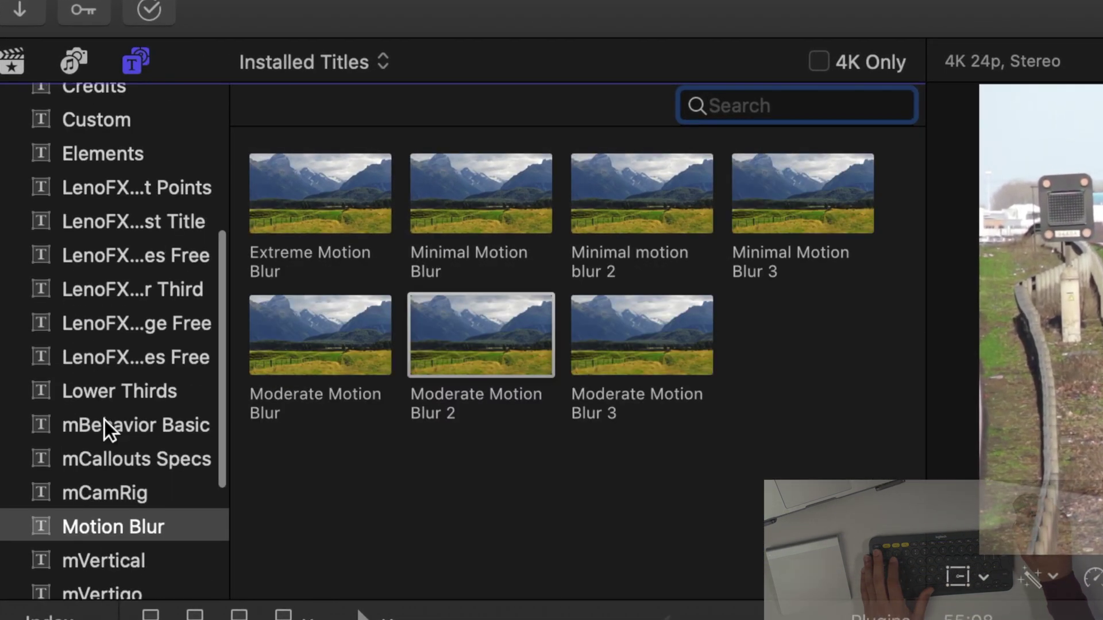
left_click(114, 528)
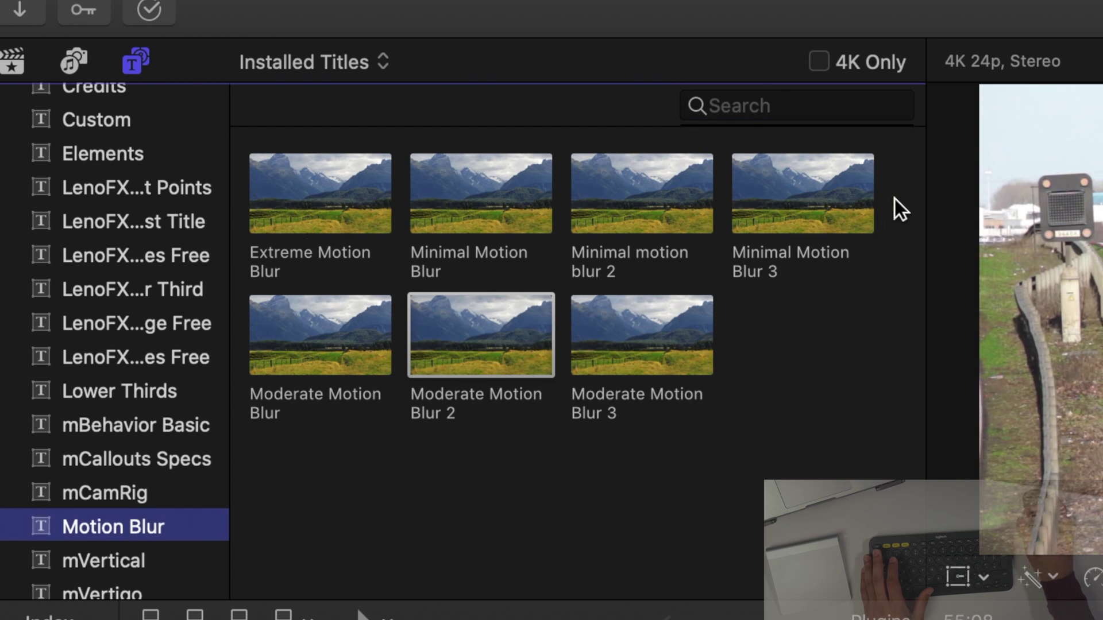
left_click_drag(488, 384, 793, 266)
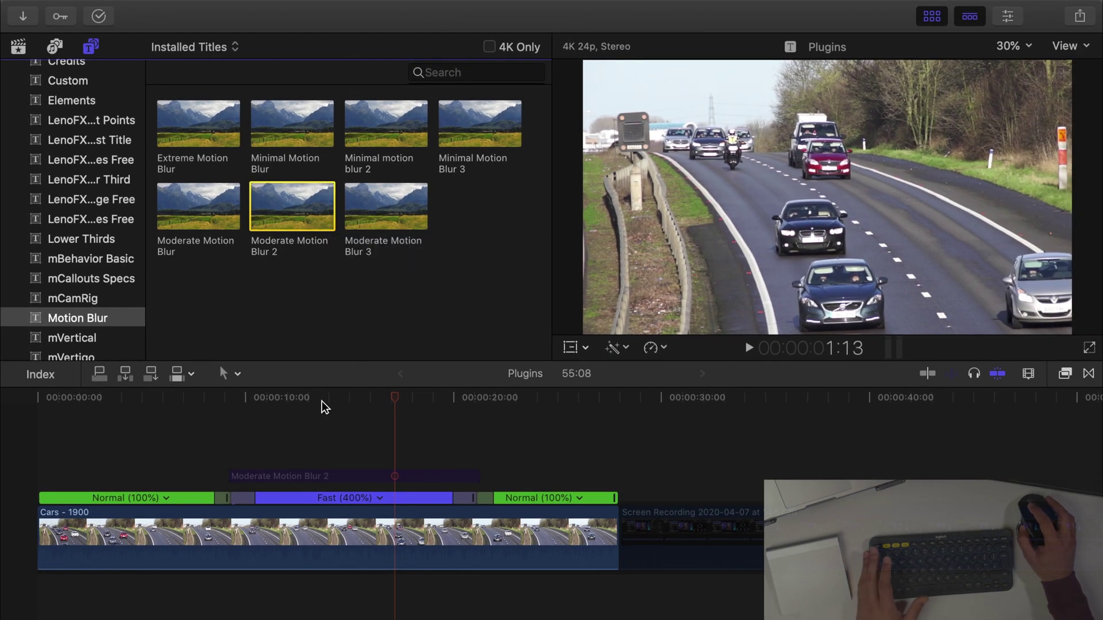
Step: At about 15 seconds, toggle the Moderate Motion Blur 2 title off and back on to compare
left_click(266, 407)
left_click(366, 406)
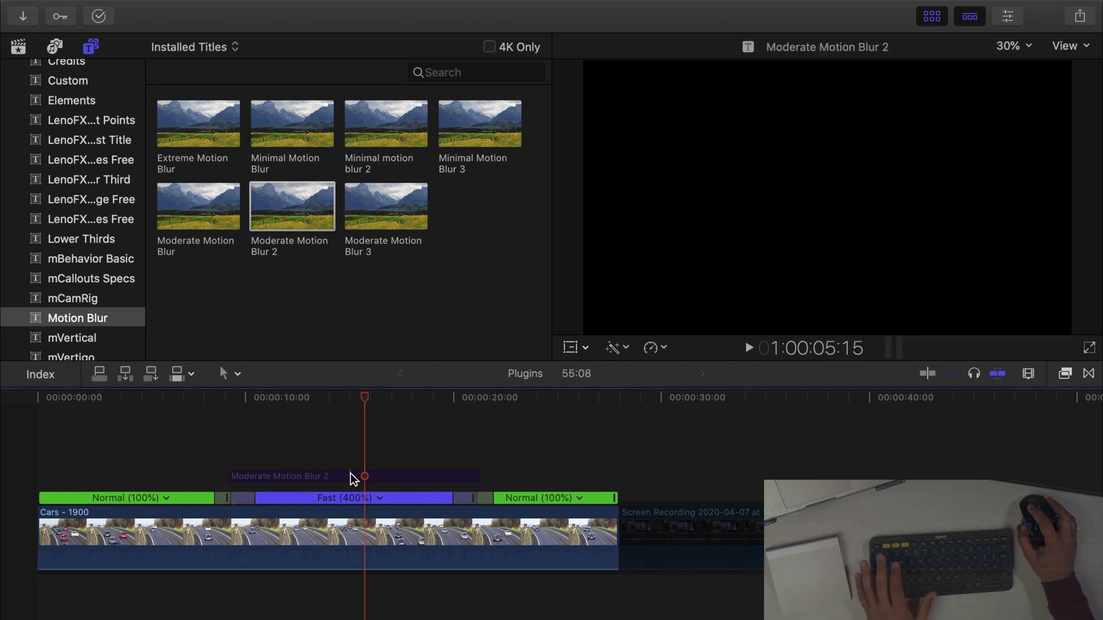
left_click(352, 478)
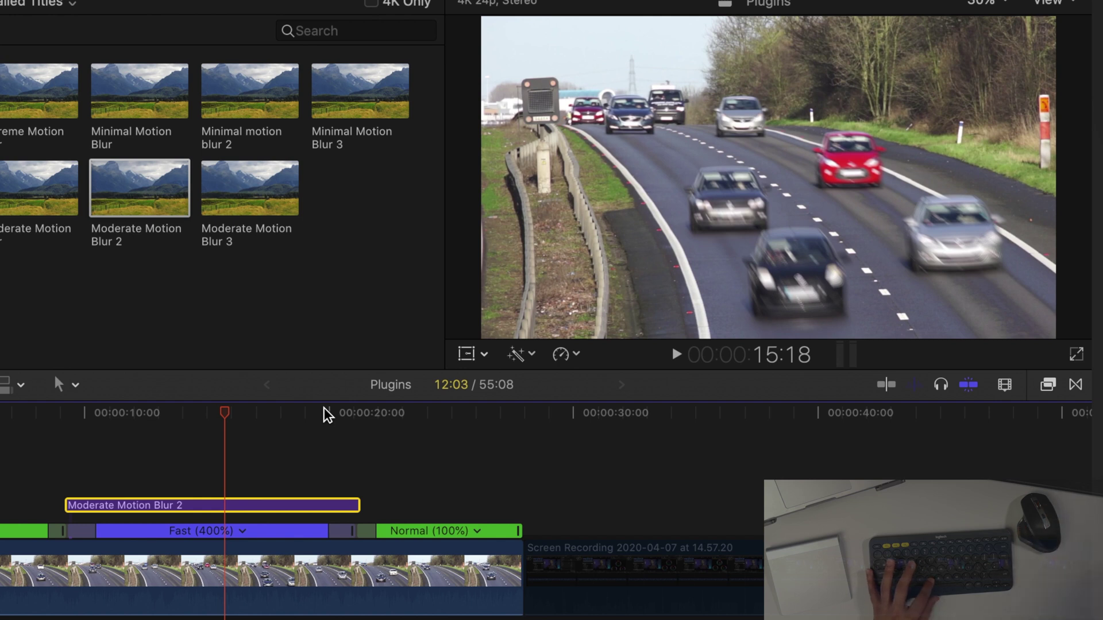
key("v")
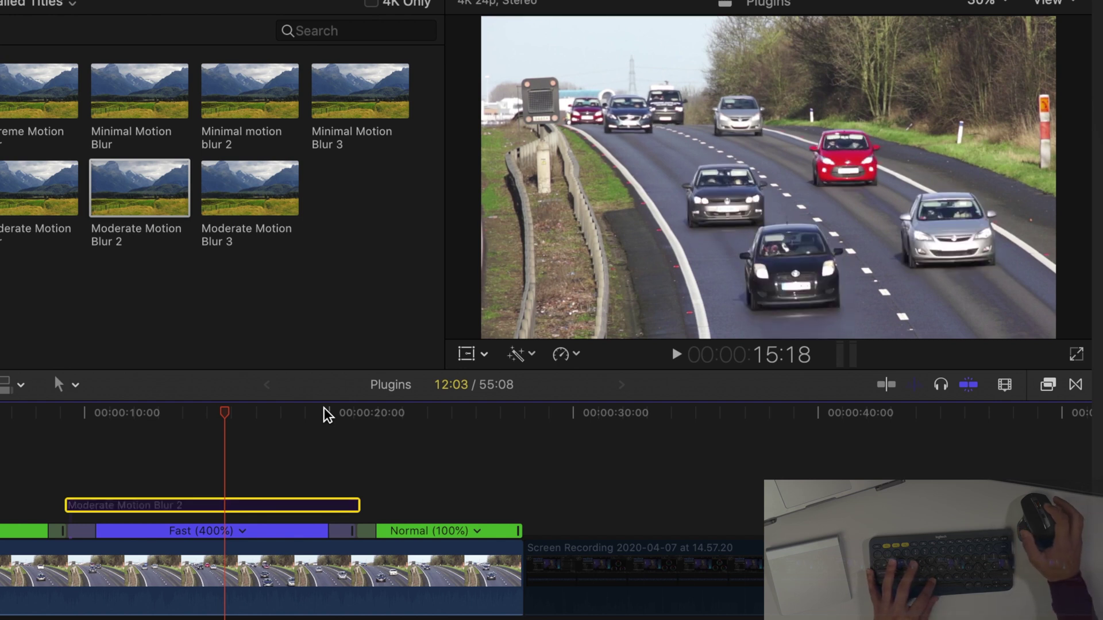
key("v")
Step: Play from near the start, rewatching the blurred cars around 14–15 seconds
left_click(18, 447)
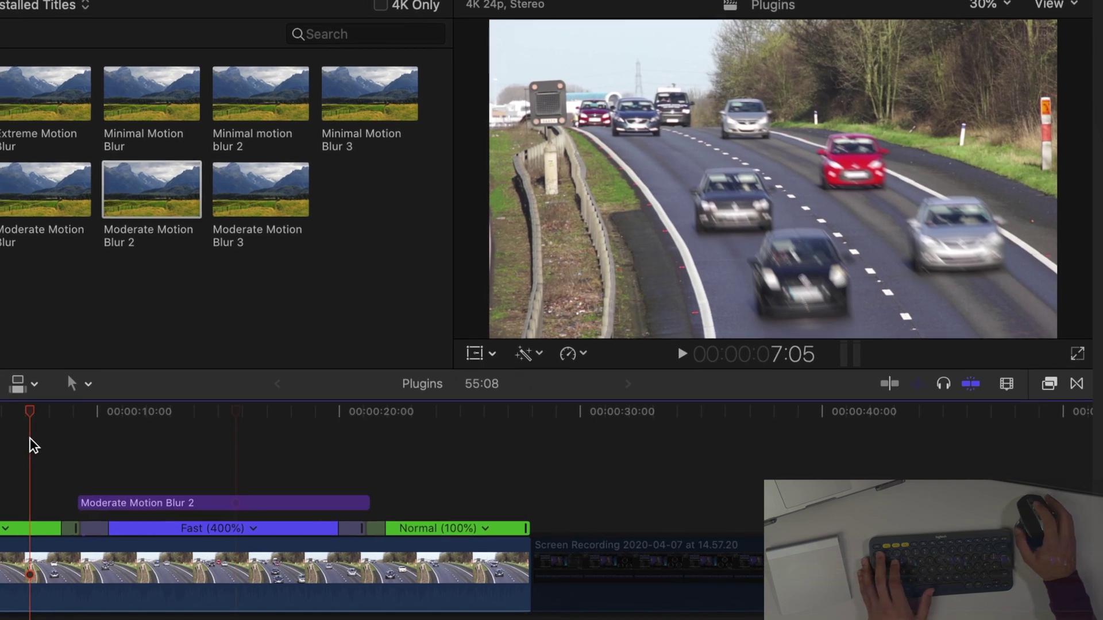
key("space")
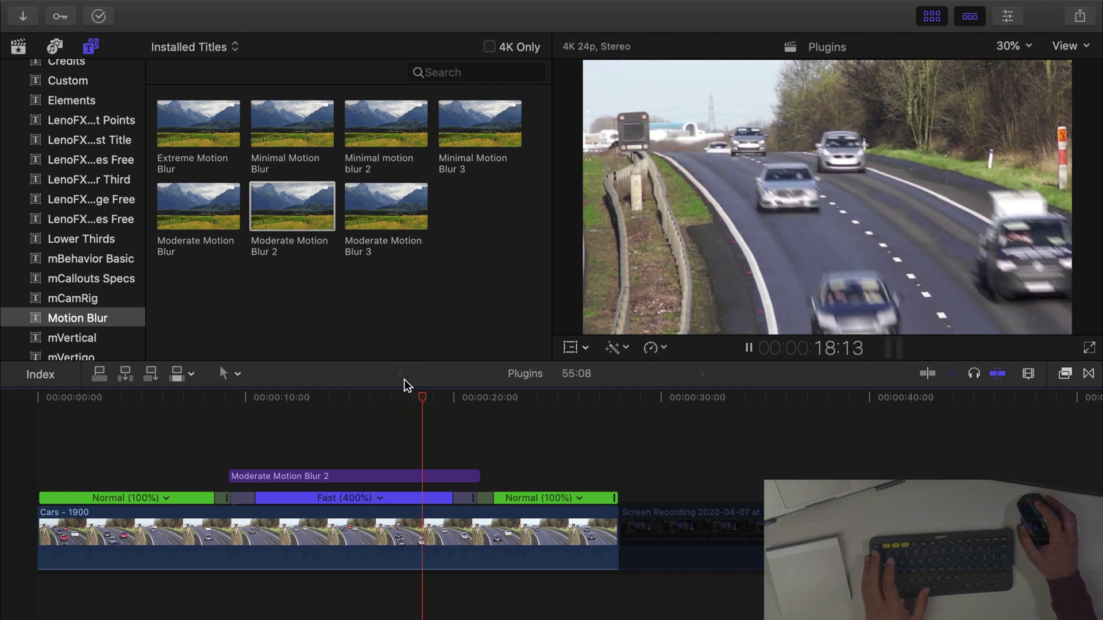
left_click(363, 408)
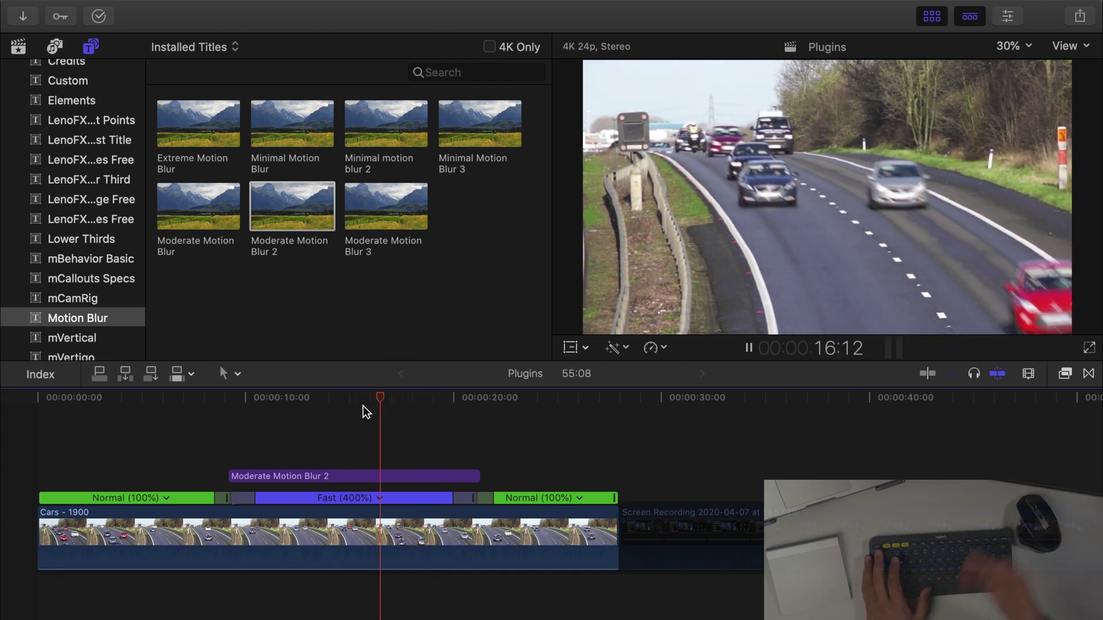
left_click(335, 412)
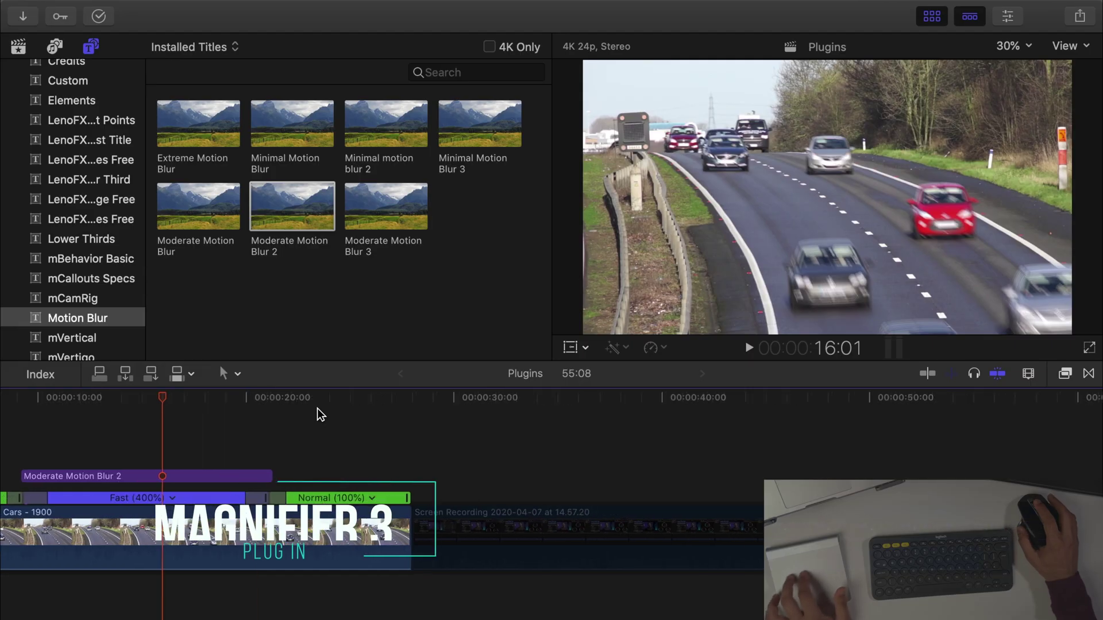
Step: Enable the disabled Screen Recording clip and deselect it
scroll(512, 442, "right", 5)
left_click(490, 427)
left_click(468, 518)
key("v")
left_click(444, 446)
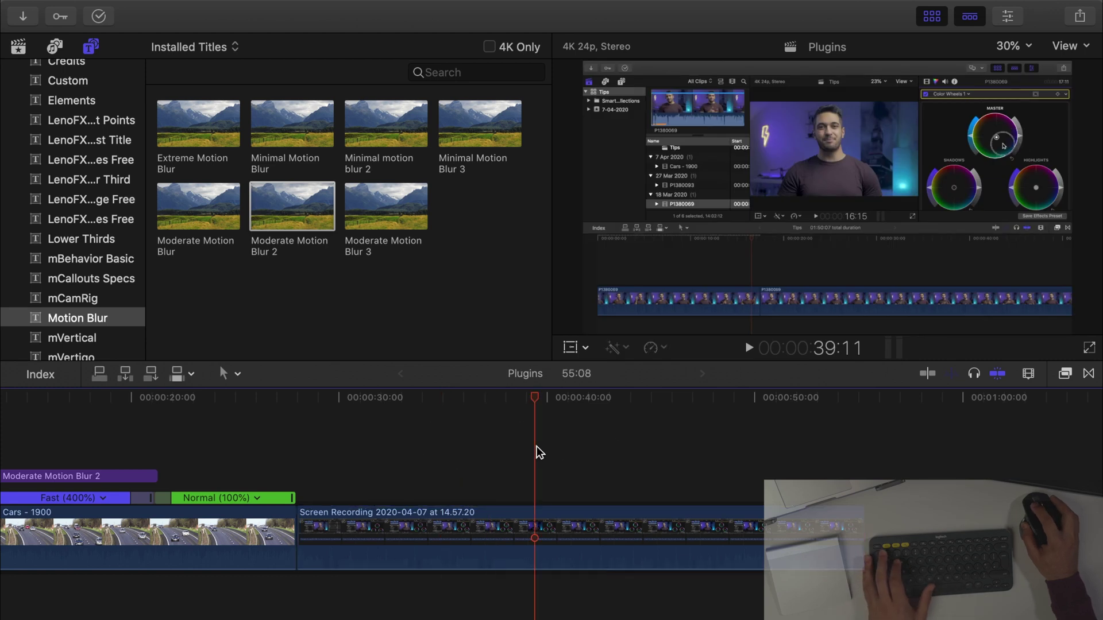
Step: Park the playhead around 45 seconds to view the enabled screen recording
left_click(673, 440)
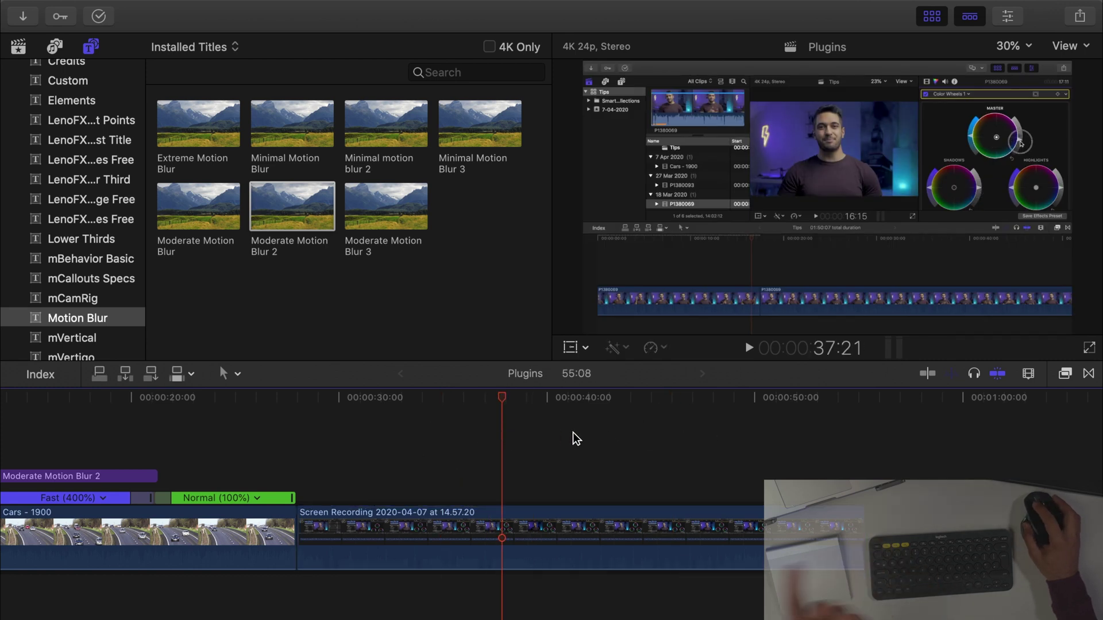
left_click(667, 439)
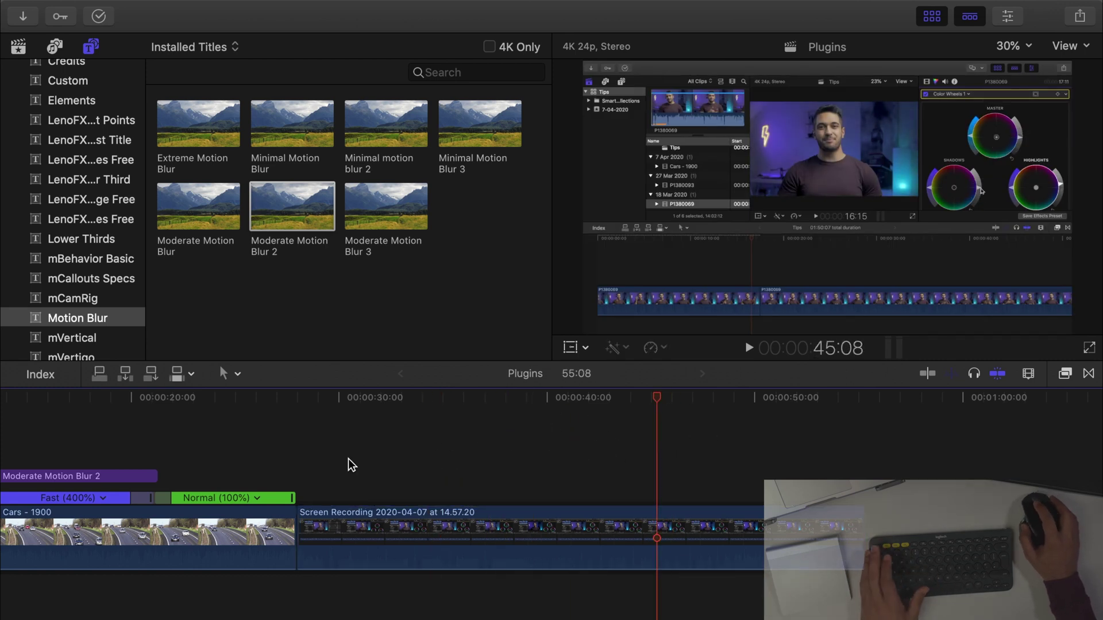
scroll(101, 237, "up", 5)
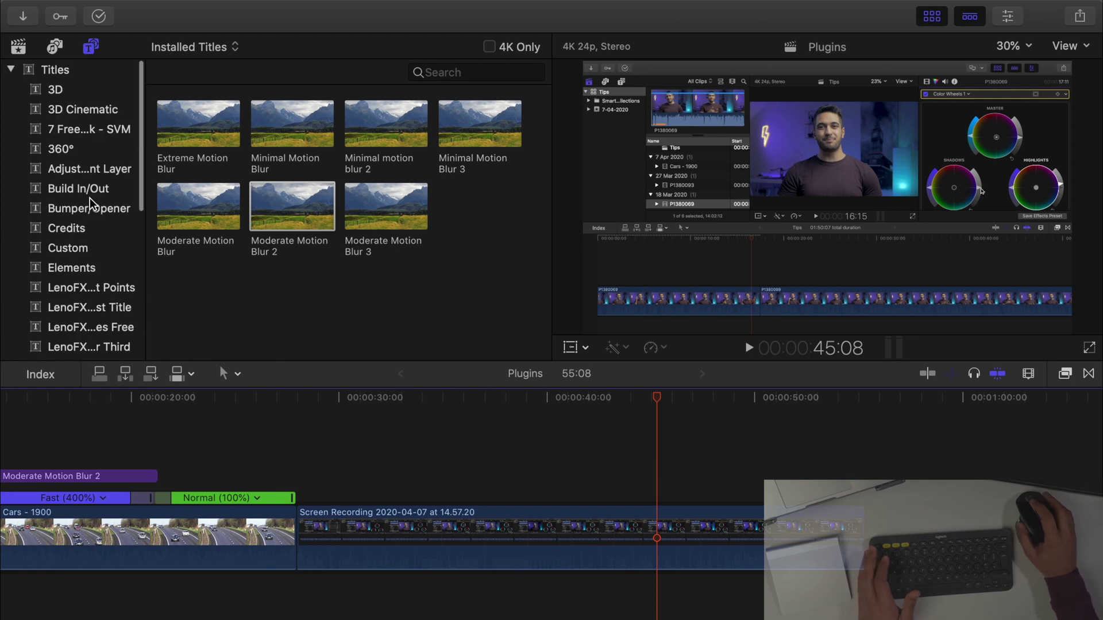
scroll(94, 206, "down", 3)
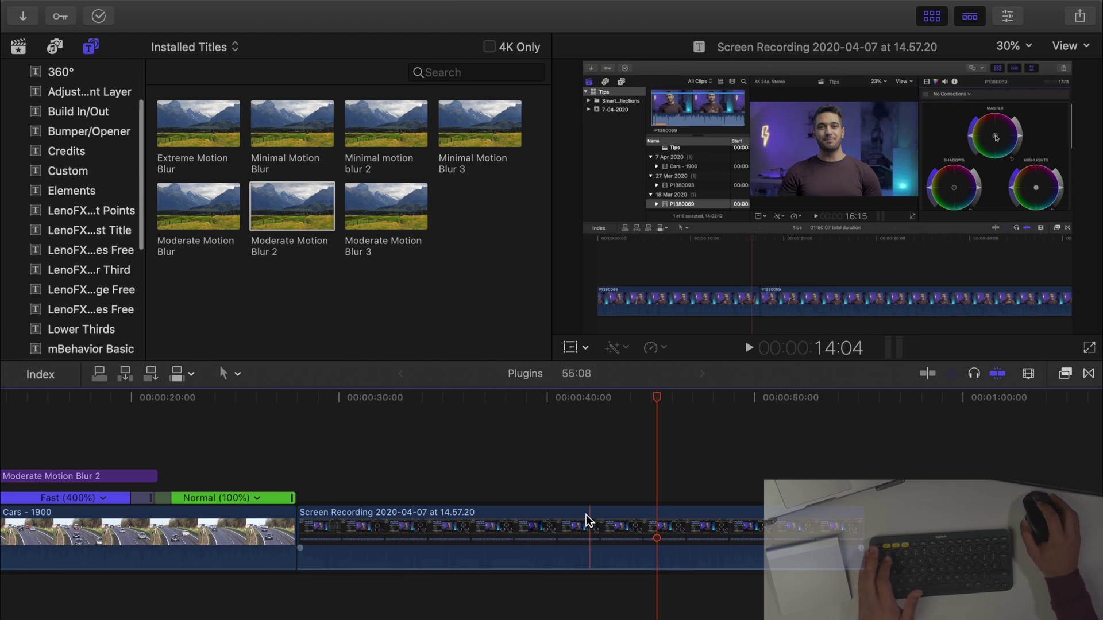
scroll(106, 310, "down", 1)
scroll(106, 310, "down", 3)
scroll(89, 230, "up", 4)
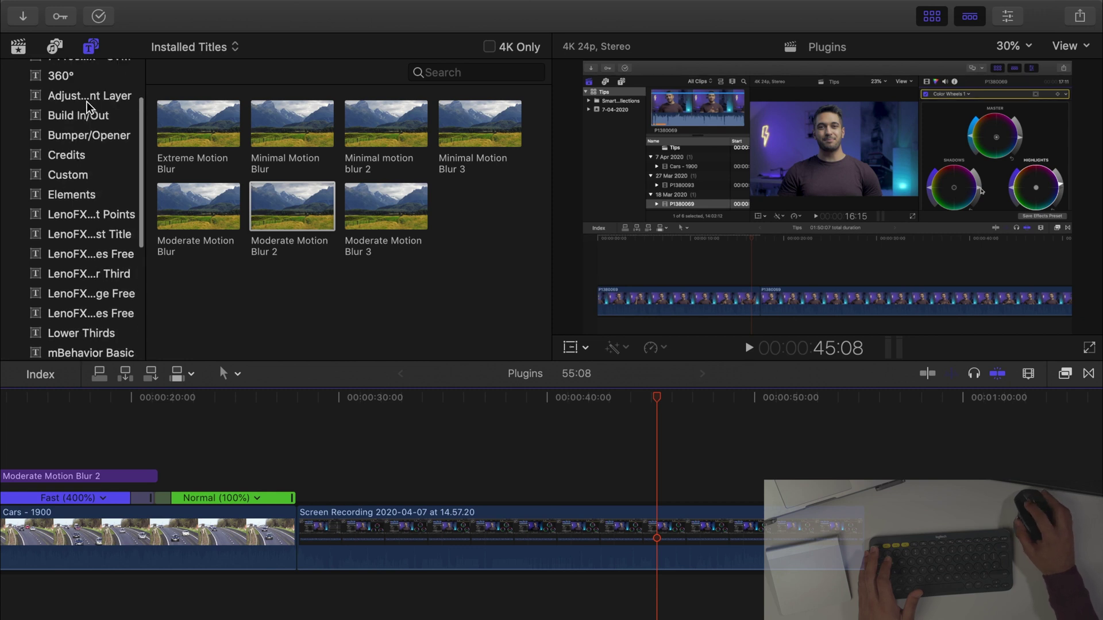
Step: Place an Adjustment Layer title above the Screen Recording clip
left_click(87, 99)
left_click(185, 233)
left_click_drag(185, 233, 857, 488)
Step: Apply the Magnifier III effect to the Adjustment Layer
left_click(1065, 373)
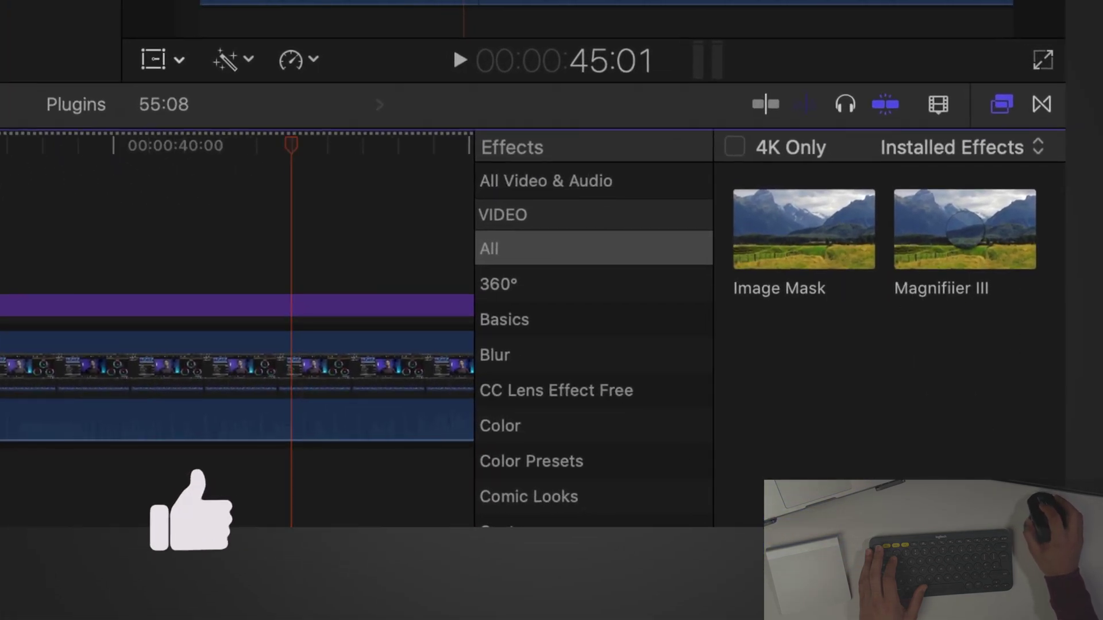
left_click(528, 255)
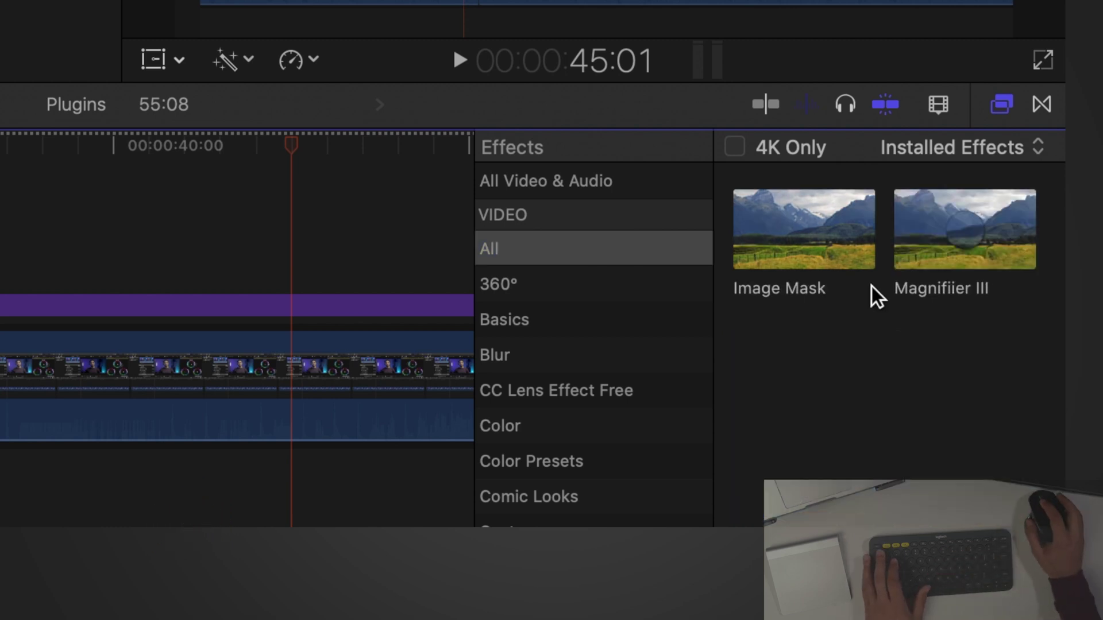
left_click_drag(963, 226, 330, 295)
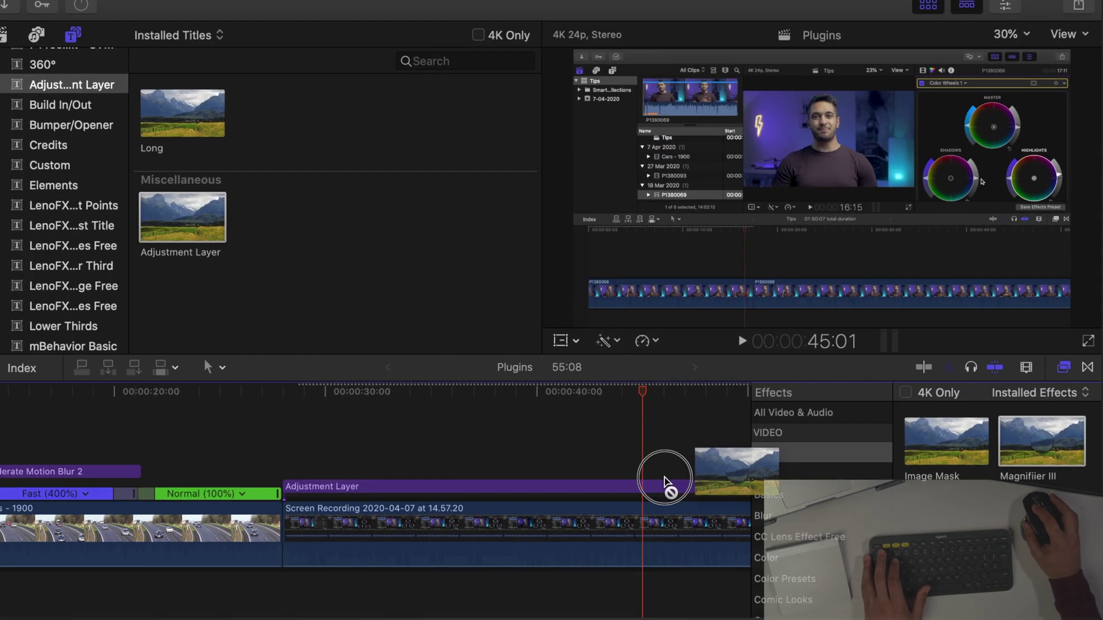
left_click_drag(668, 482, 662, 494)
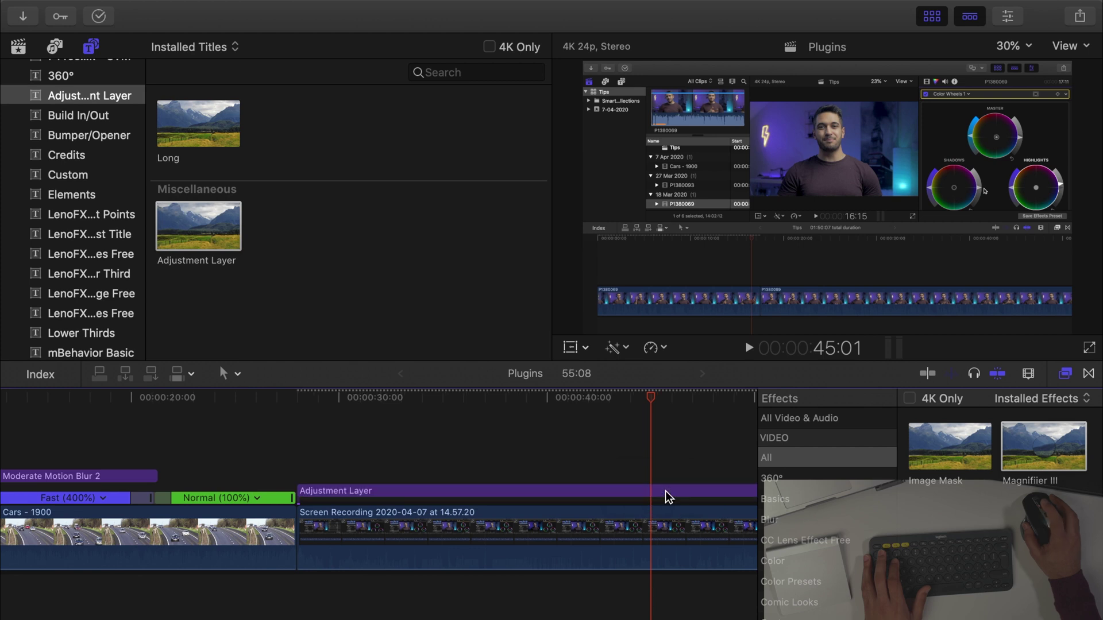
Step: Close the Effects browser and show the Adjustment Layer's settings in the Inspector
left_click(1065, 373)
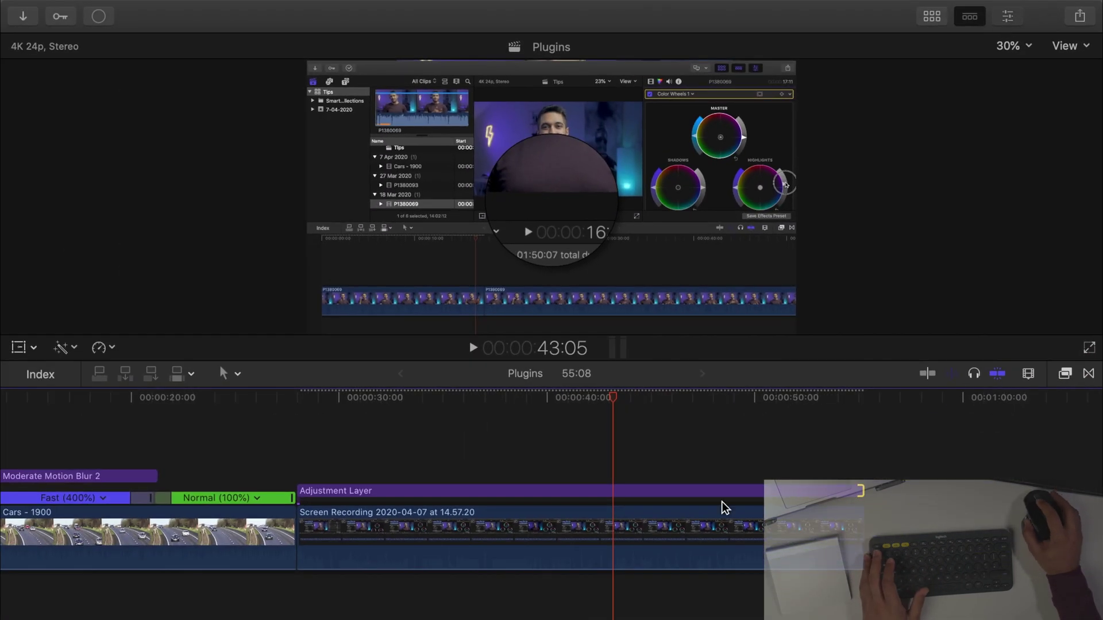
left_click(660, 489)
key("cmd+4")
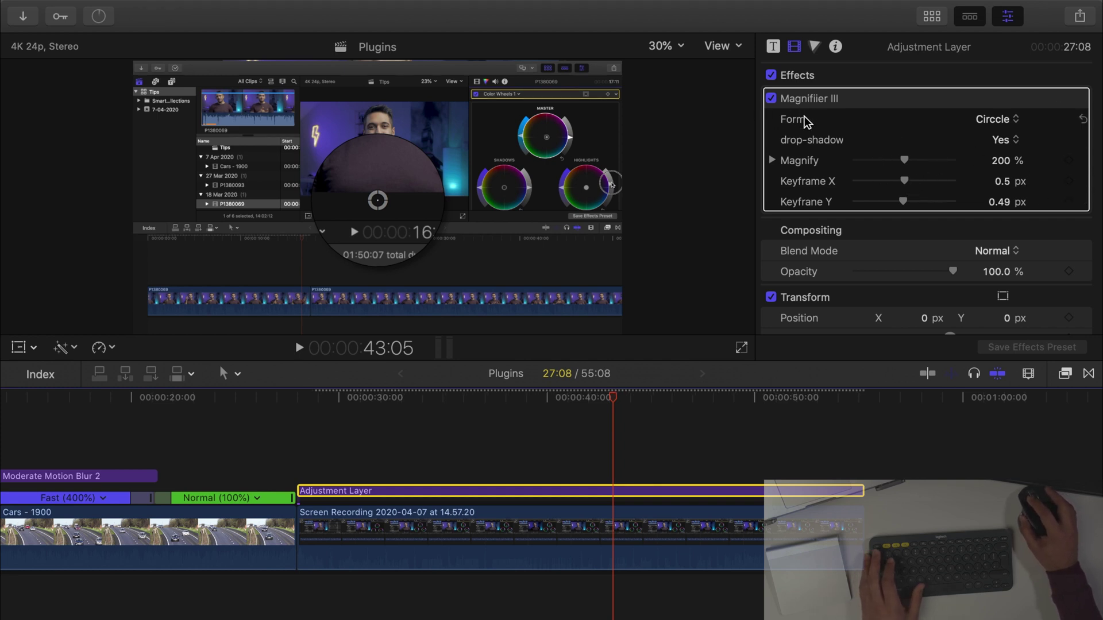
Step: Set Magnify to 150% and position the magnifier at Keyframe X 0.81, Keyframe Y 0.52
left_click(905, 163)
mouse_move(900, 166)
left_mouse_down()
mouse_move(916, 166)
mouse_move(889, 165)
left_mouse_up()
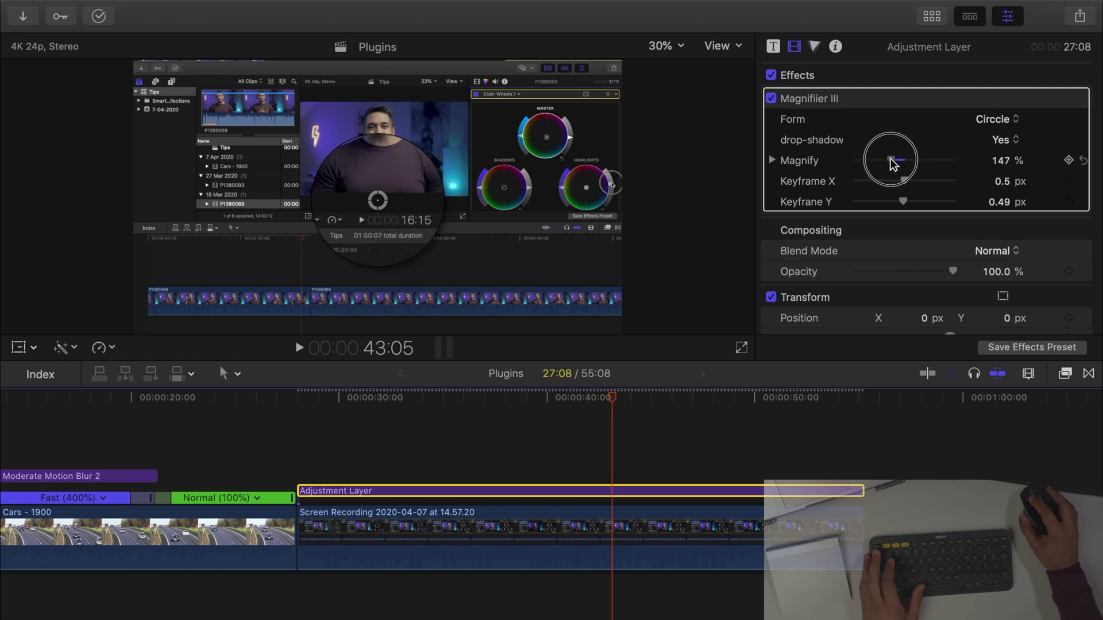
left_click(1002, 160)
type("150")
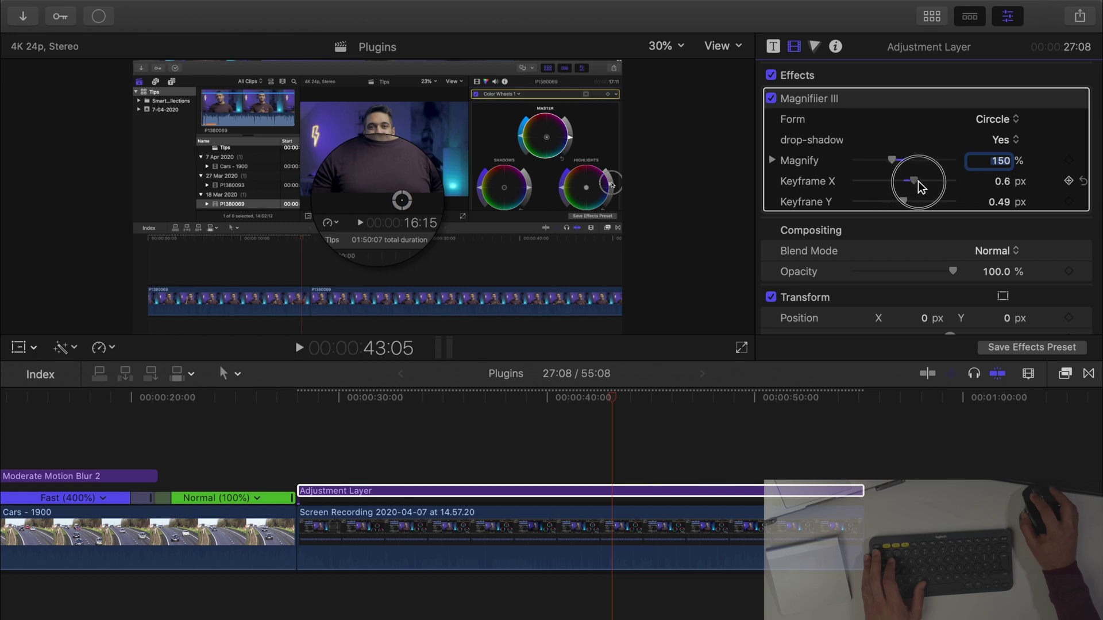
left_click_drag(921, 187, 939, 183)
left_click_drag(999, 201, 1000, 199)
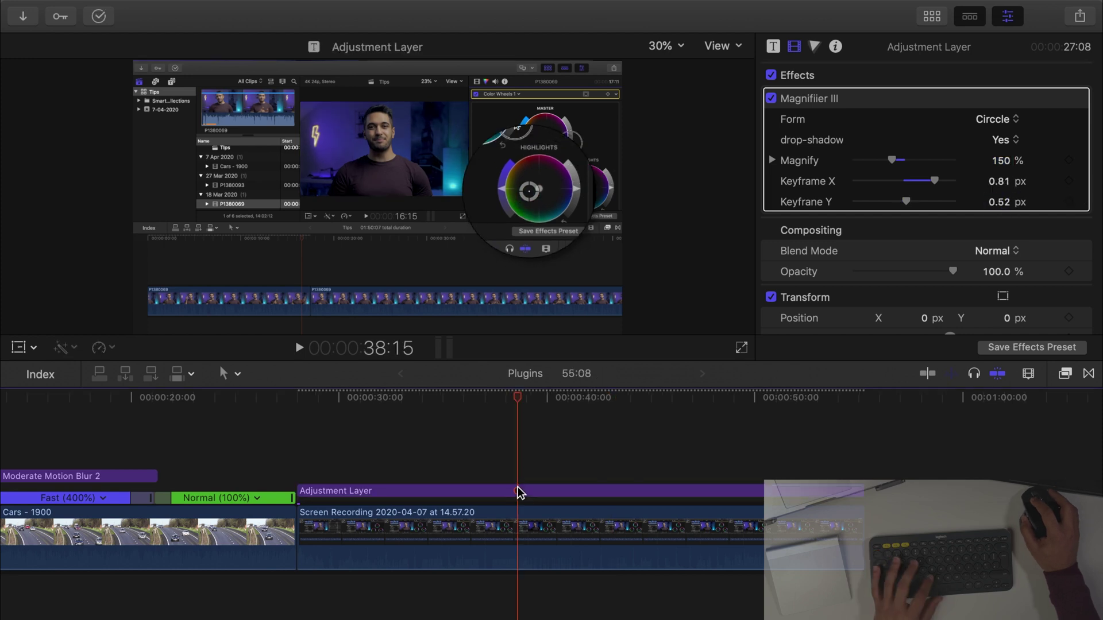
Step: Split the Adjustment Layer at 38:15 and again near 44 seconds
left_click(519, 491)
key("super+b")
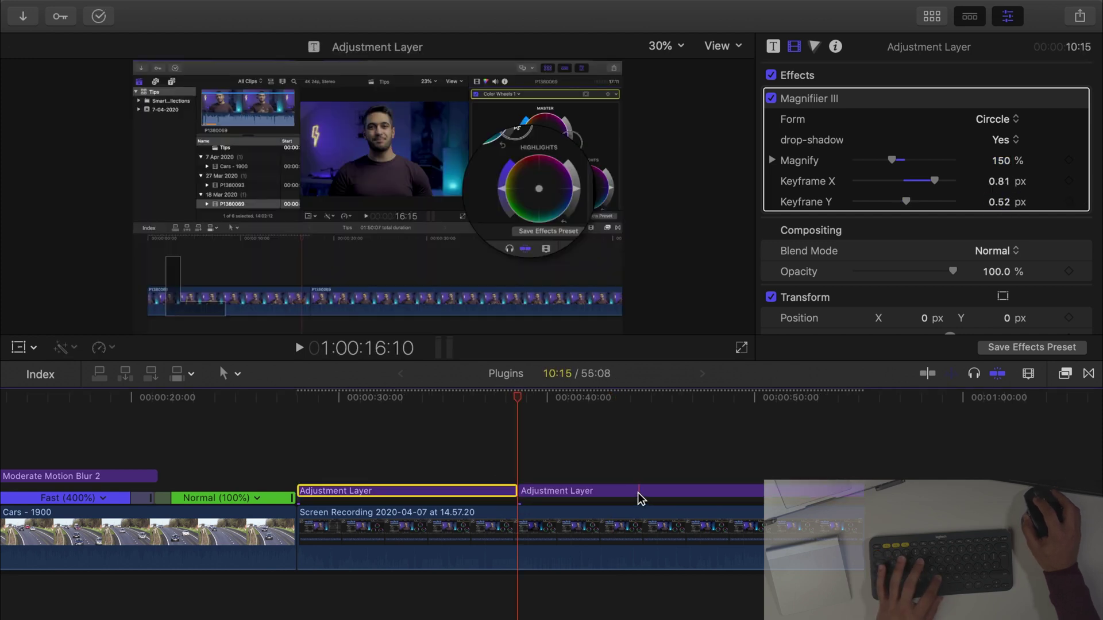
left_click(638, 493)
left_click(642, 442)
left_click(659, 492)
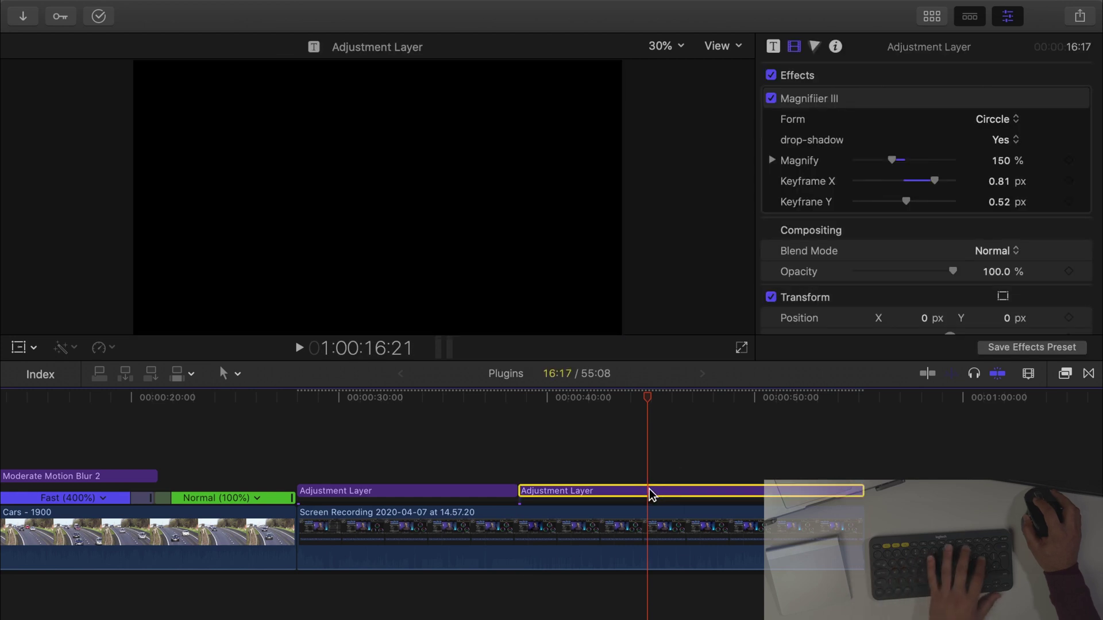
key("alt+bracketright")
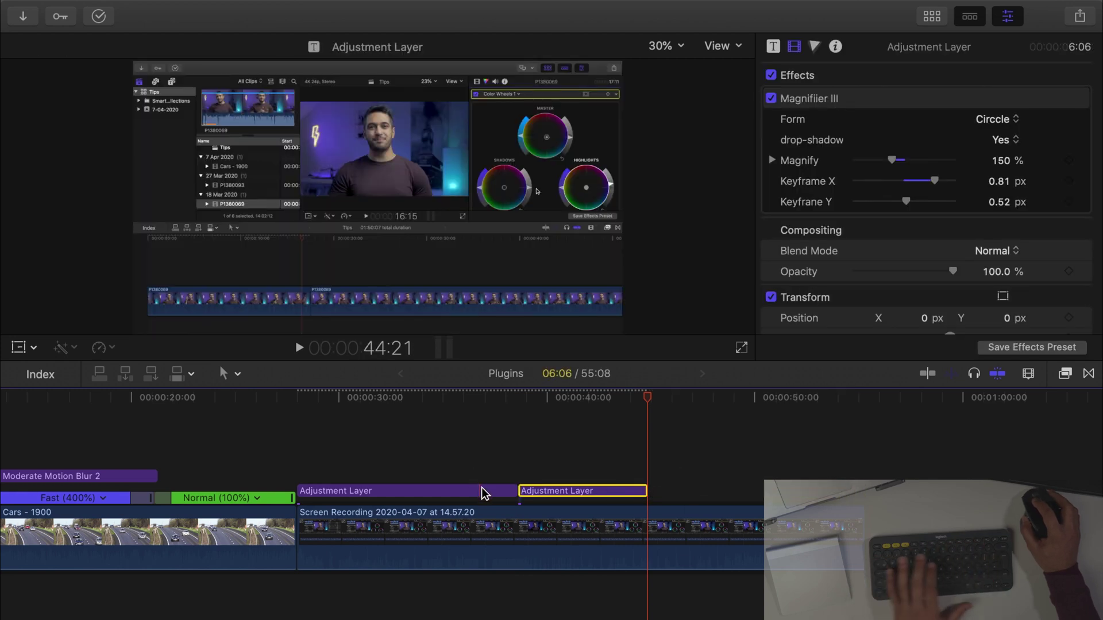
Step: Delete the earlier Adjustment Layer piece and play back the trimmed section
left_click(484, 491)
key("Delete")
left_click(503, 397)
key("space")
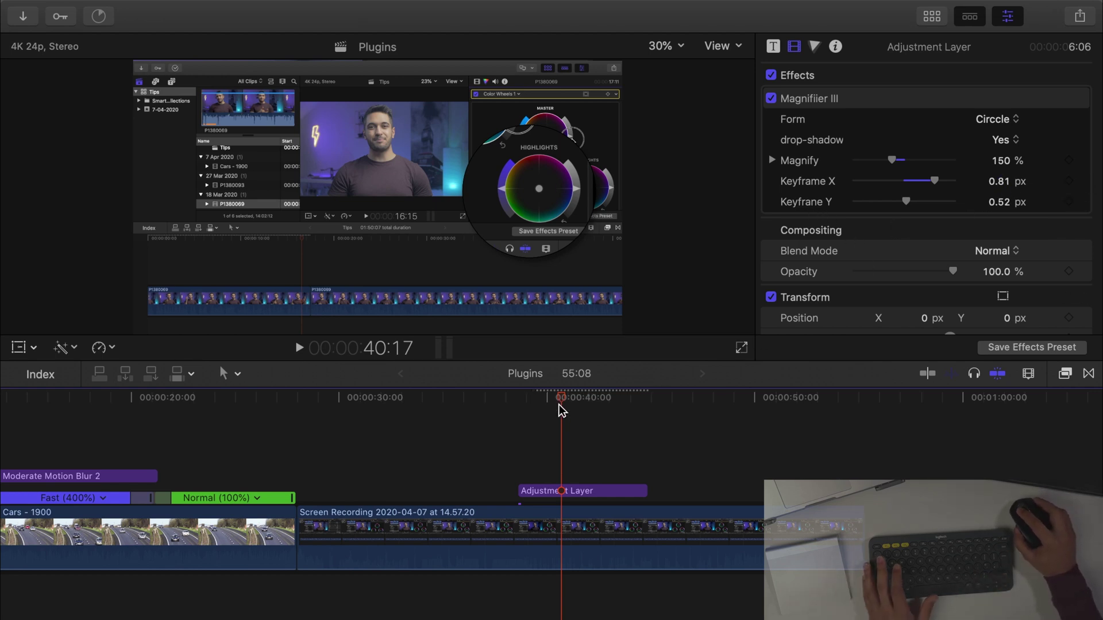
Step: Keyframe Keyframe X so the magnifier slides left between 38:15 and about 44:20
left_click(578, 491)
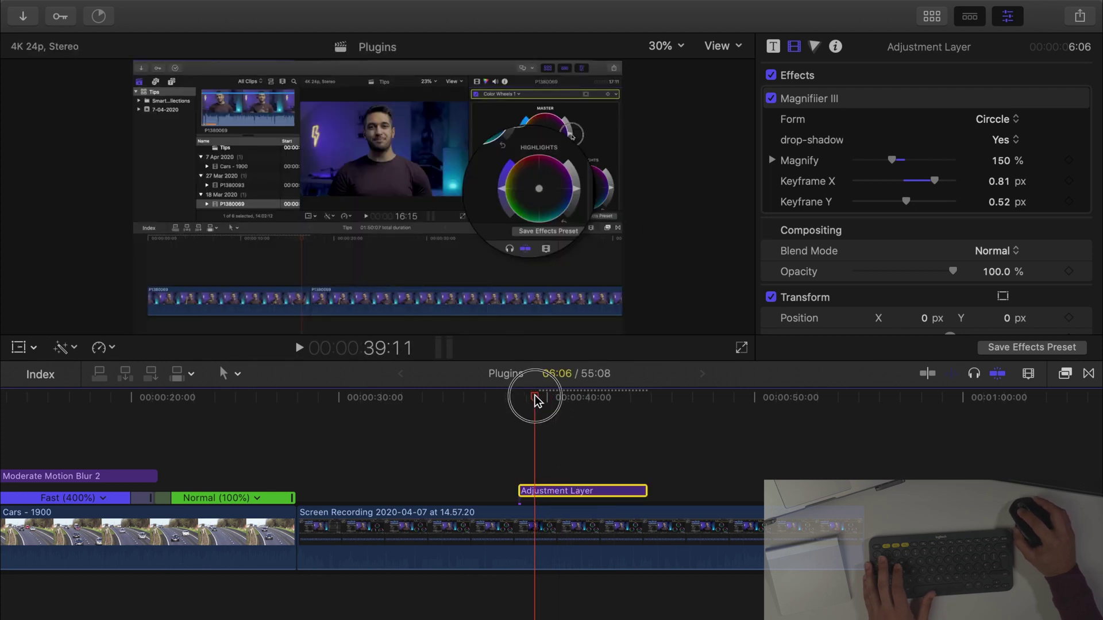
left_click_drag(534, 400, 517, 395)
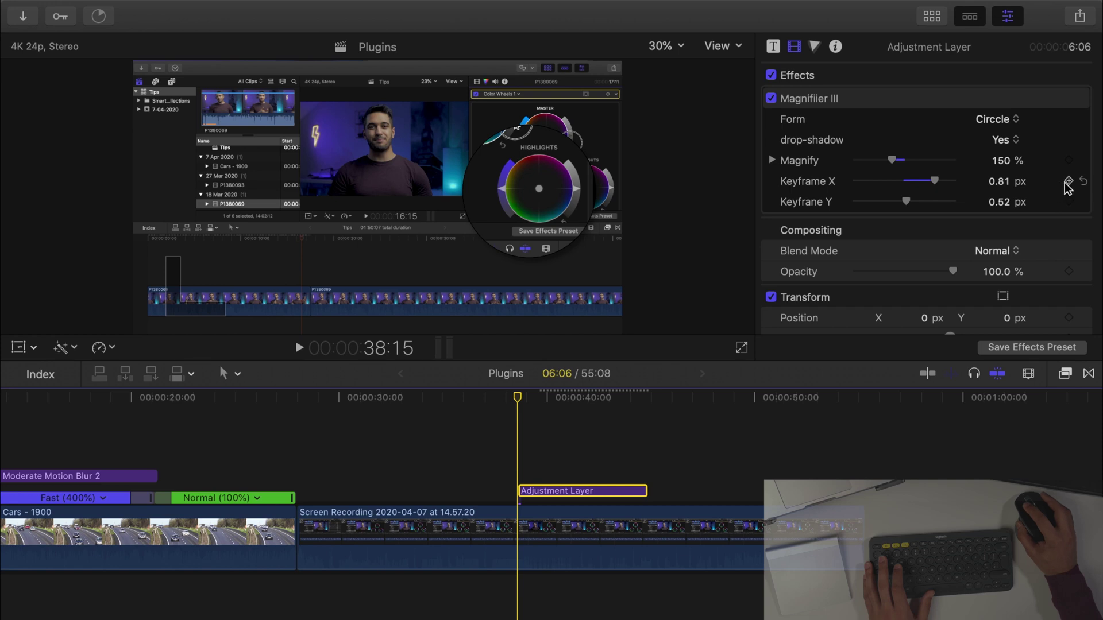
left_click_drag(519, 401, 656, 410)
key("Left")
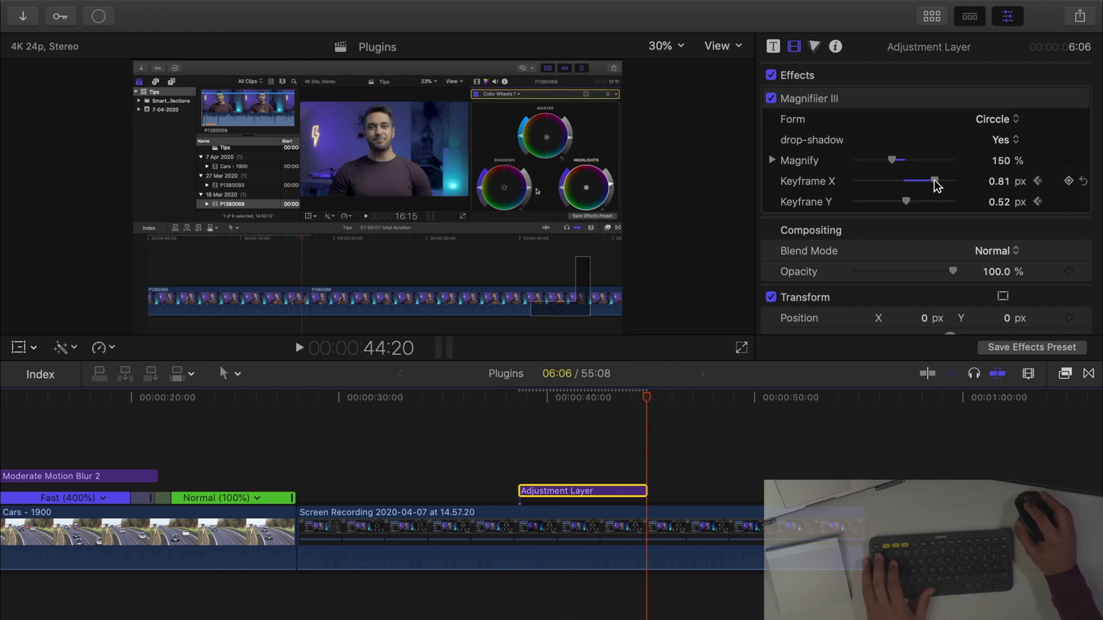
left_click_drag(935, 180, 883, 181)
Step: Play the magnifier animation from about 37:20, rewatching from 40:10
left_click(505, 400)
key("space")
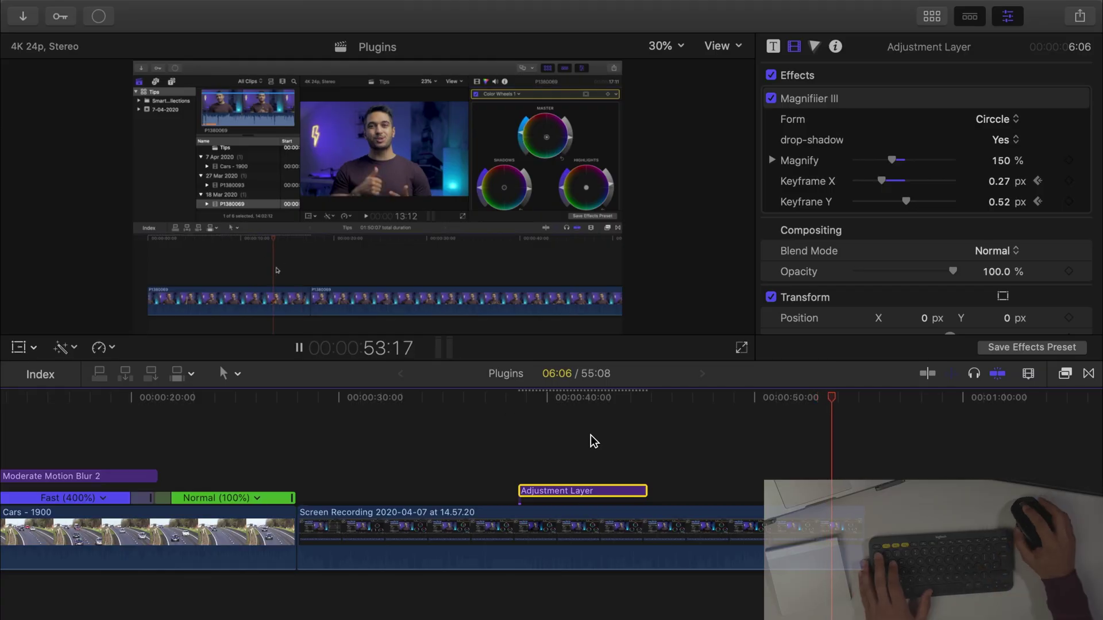
left_click(555, 401)
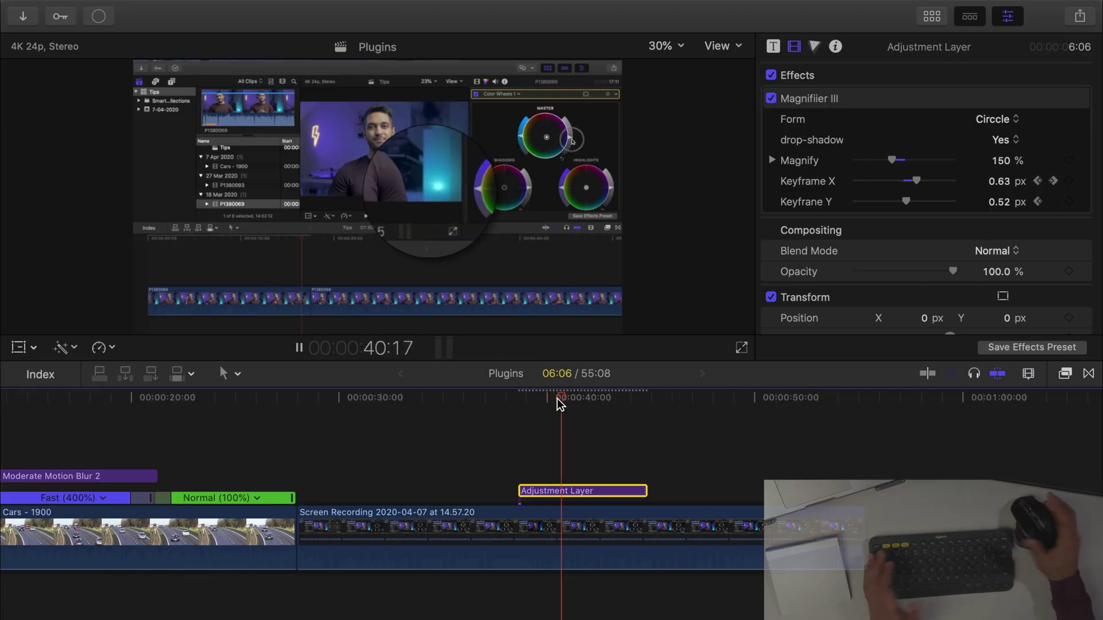
key("space")
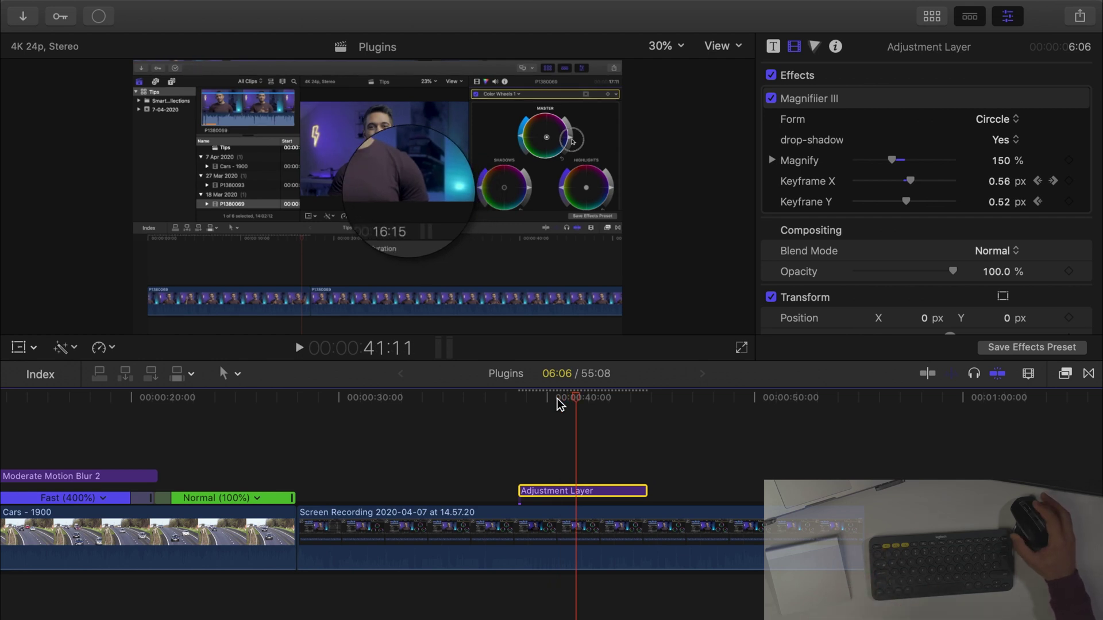
Step: Turn the magnifier's drop shadow off and change its Form to Loupe, then Rectangle
left_click(998, 141)
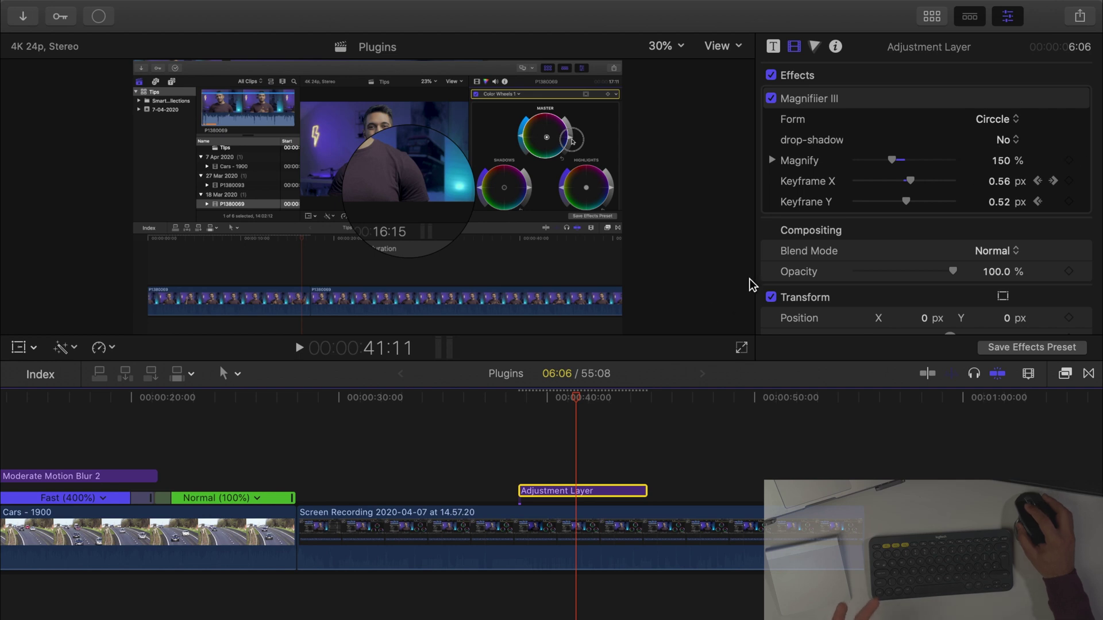
left_click(997, 120)
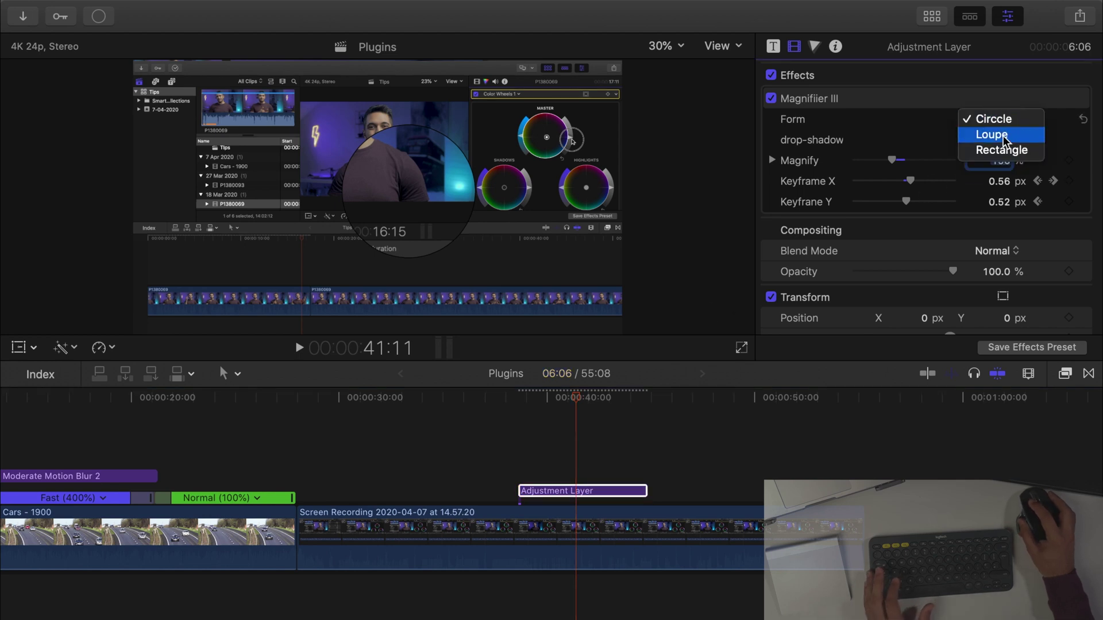
left_click(1002, 135)
left_click(1006, 119)
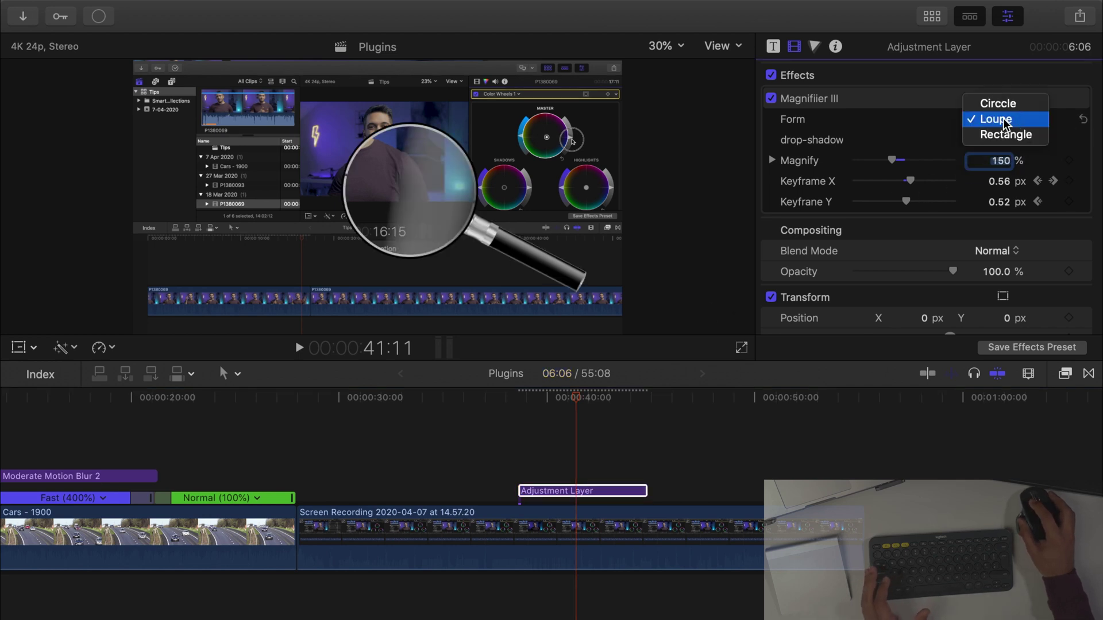
left_click(1004, 141)
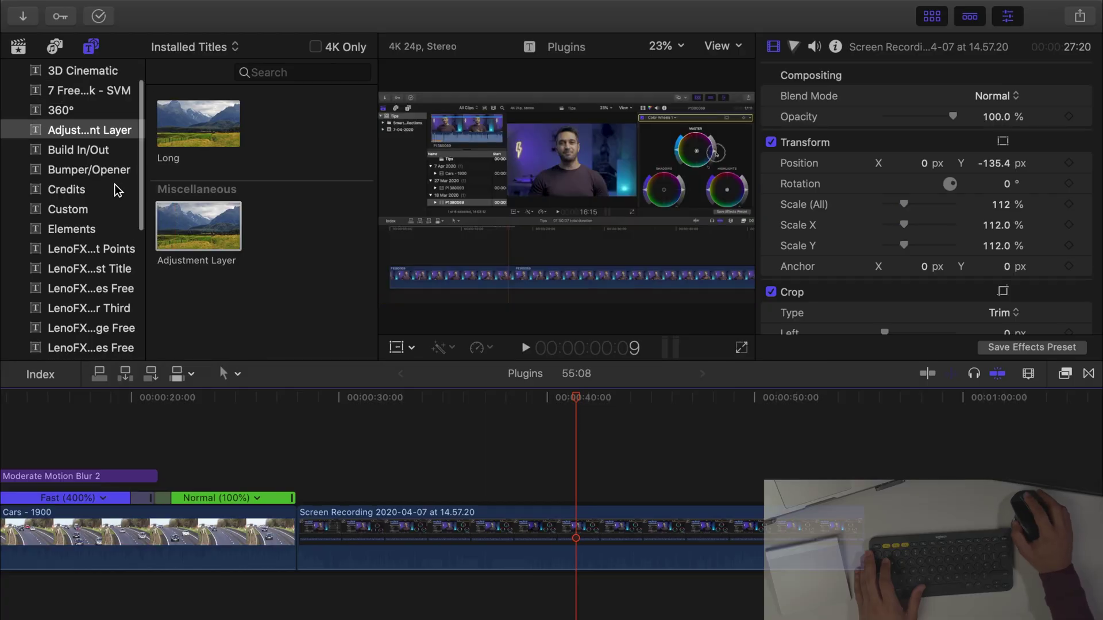
scroll(114, 185, "up", 1)
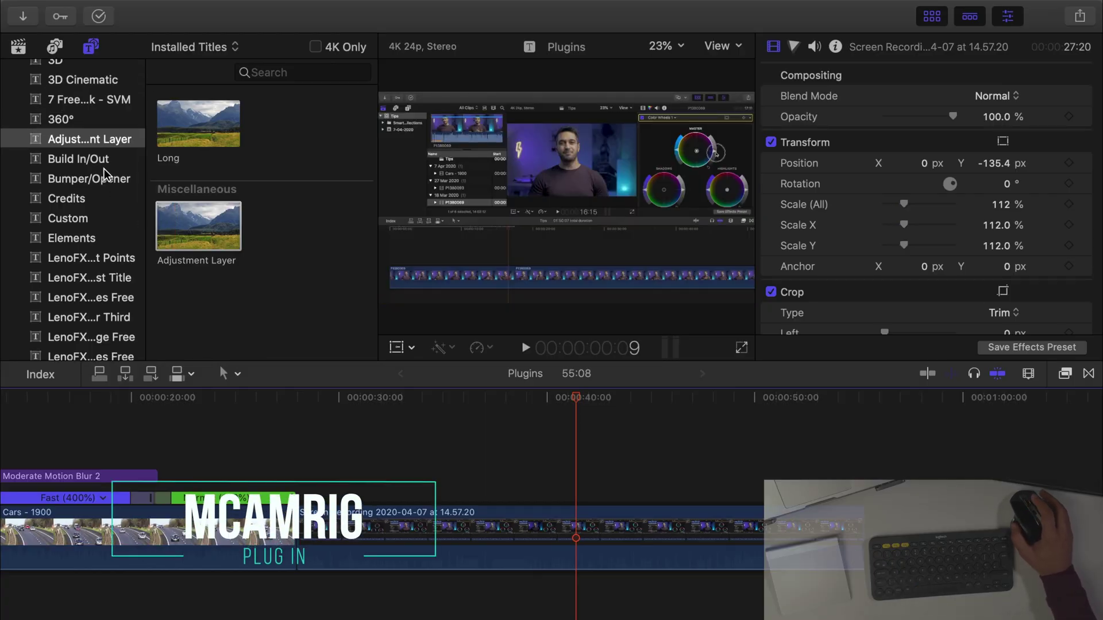
Step: Scroll the Installed Titles list and select the mCamRig category
scroll(111, 219, "down", 5)
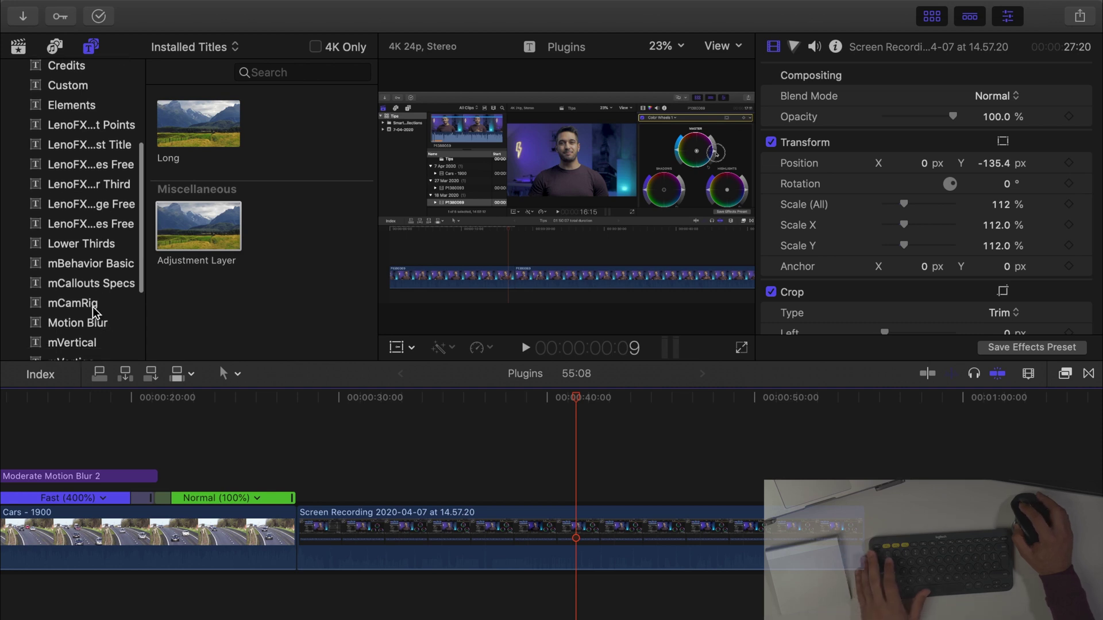
left_click(93, 306)
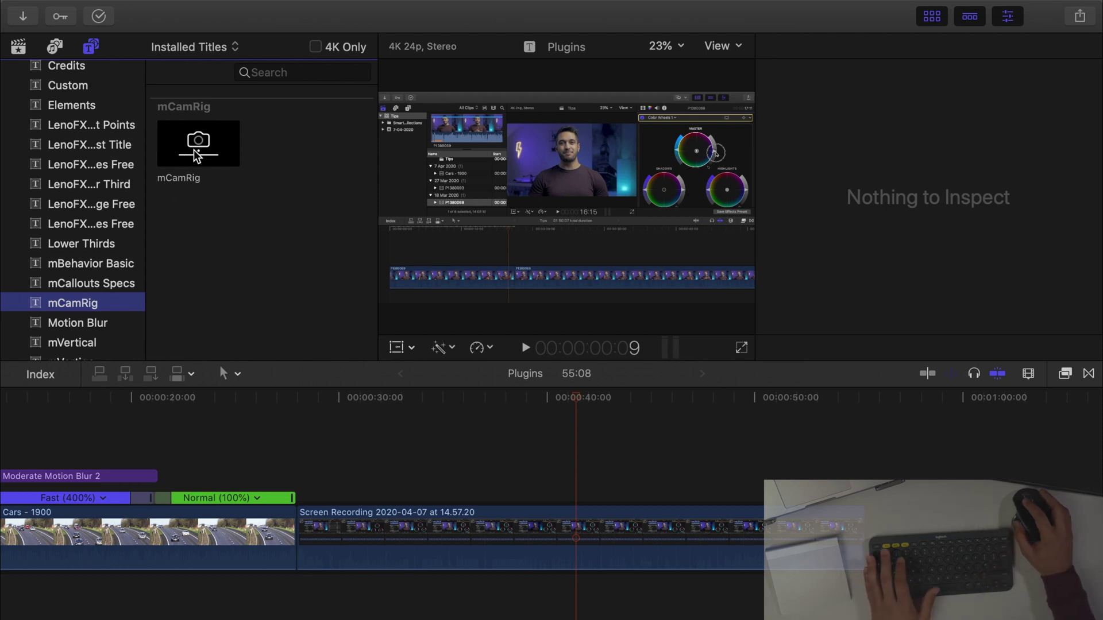
Step: Place the mCamRig title above the Screen Recording clip at about 39 s and play it back
left_click_drag(196, 155, 519, 463)
left_click(514, 400)
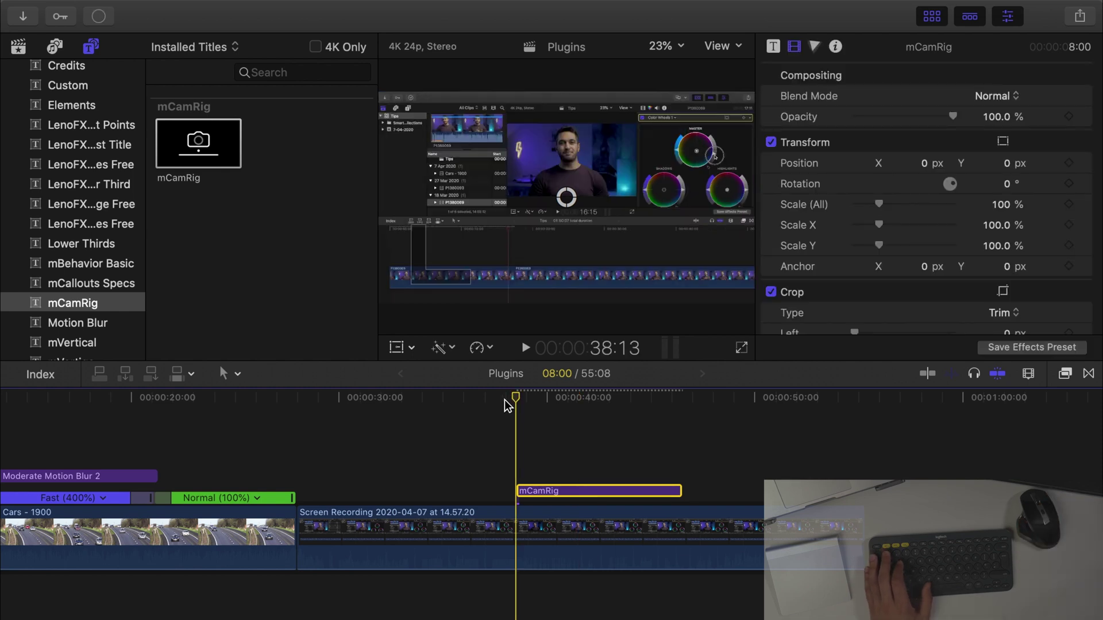
left_click(481, 409)
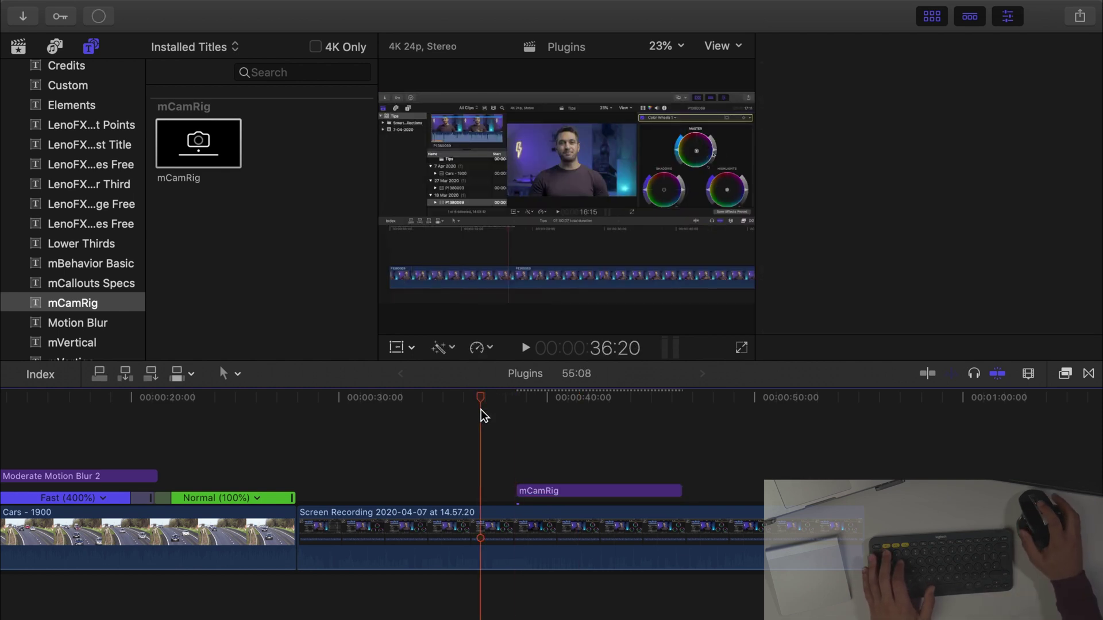
key("space")
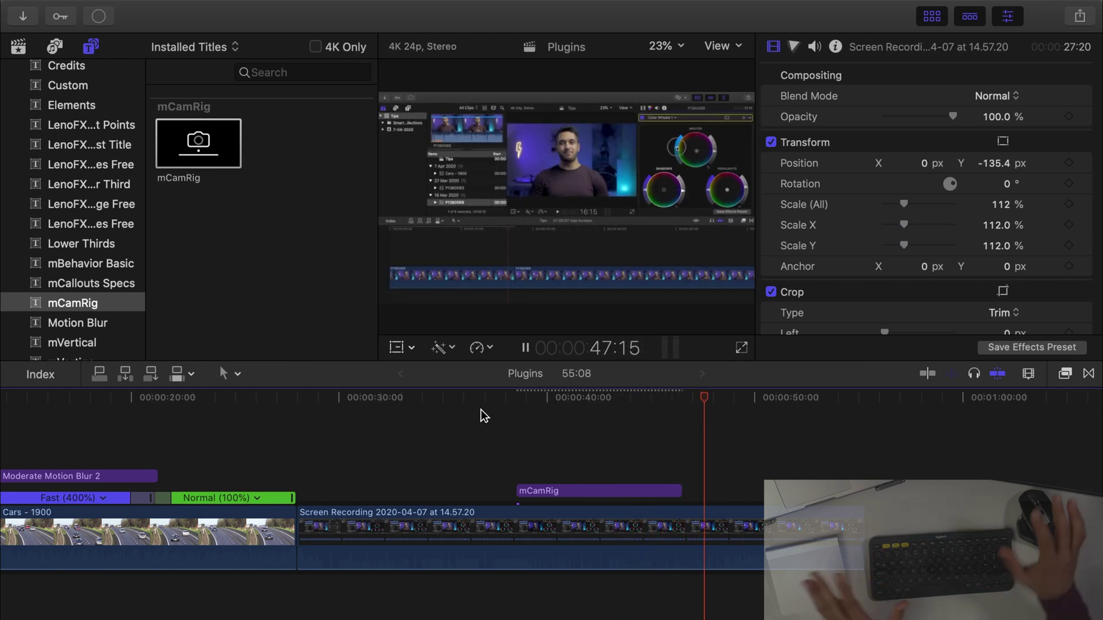
left_click(546, 408)
left_click(597, 396)
key("space")
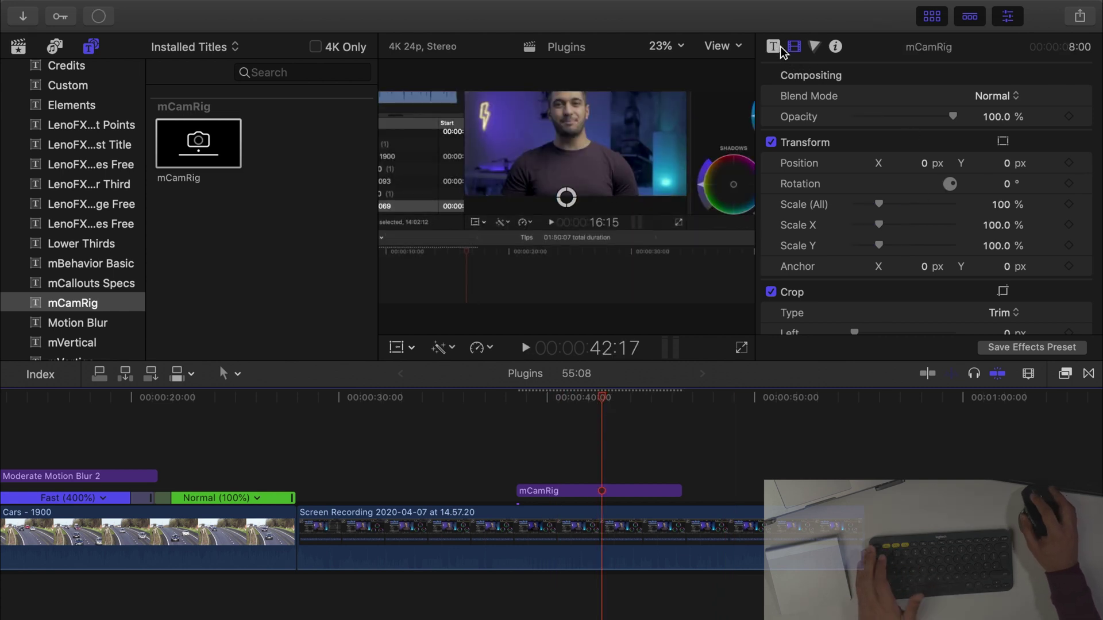
Step: On the selected mCamRig clip, scrub Camera X Y Position to X 0.43 px and Y 0.15 px
left_click(634, 490)
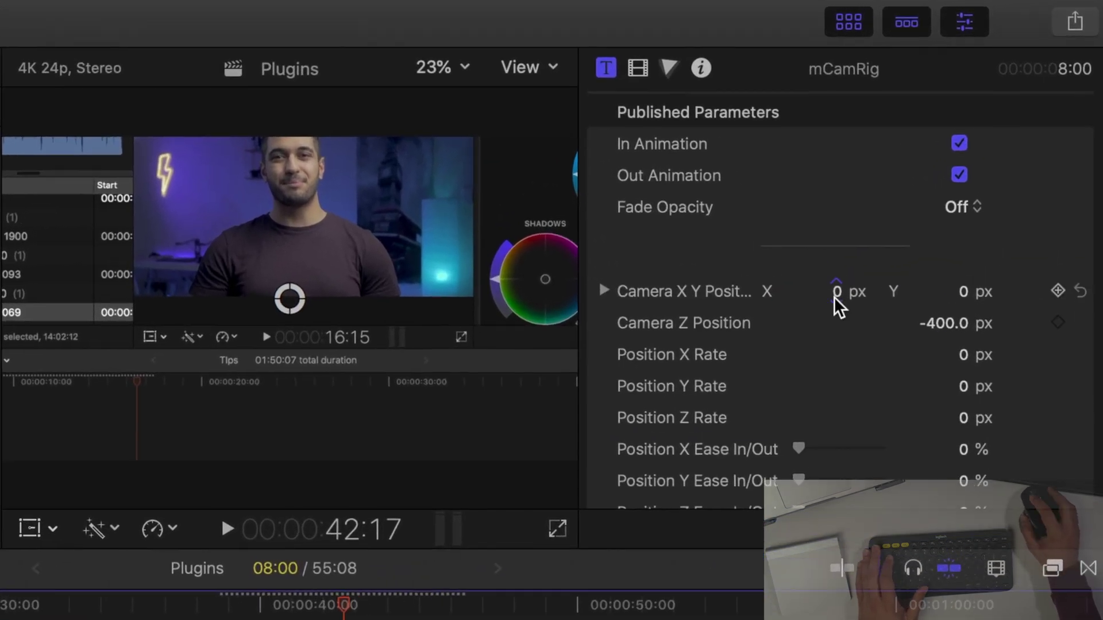
left_click_drag(835, 290, 838, 275)
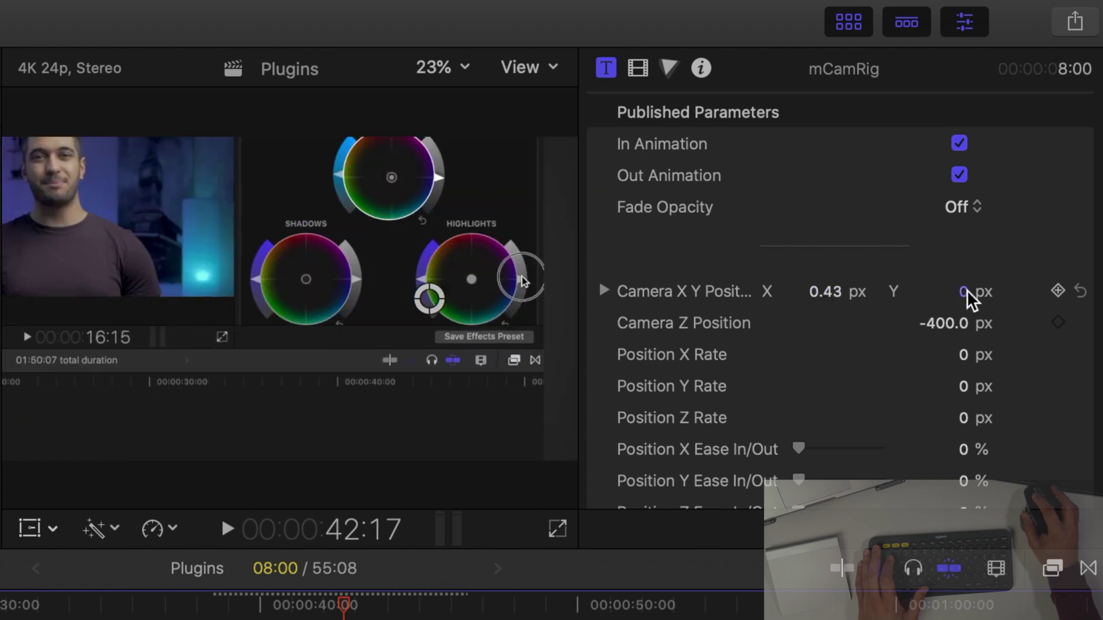
left_click_drag(969, 296, 969, 288)
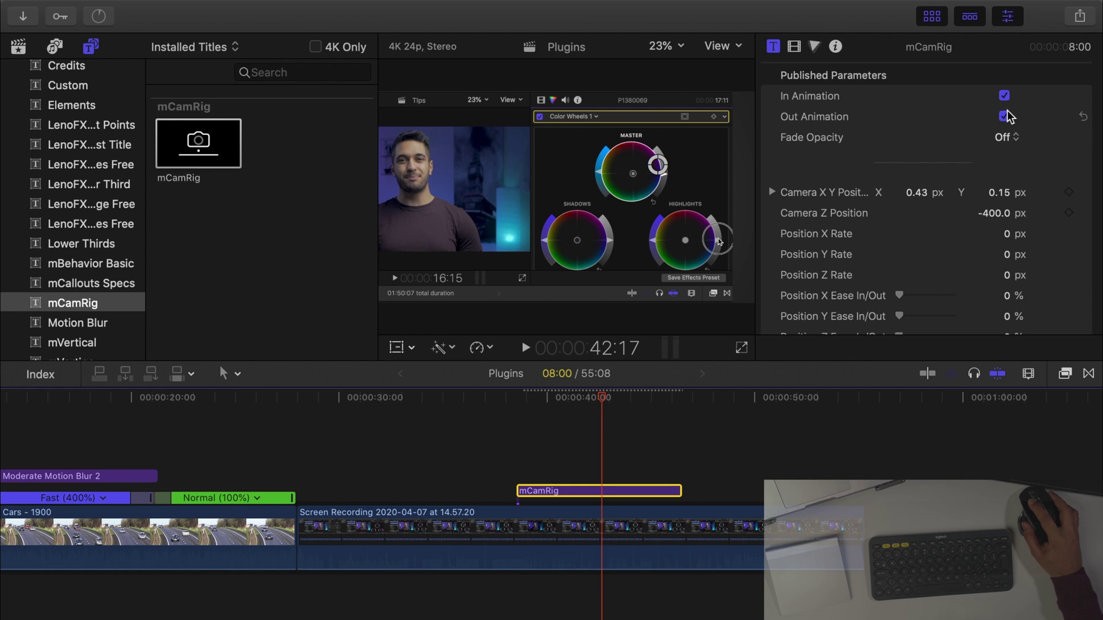
Step: Keep the mCamRig Fade Opacity set to Off
left_click(1012, 136)
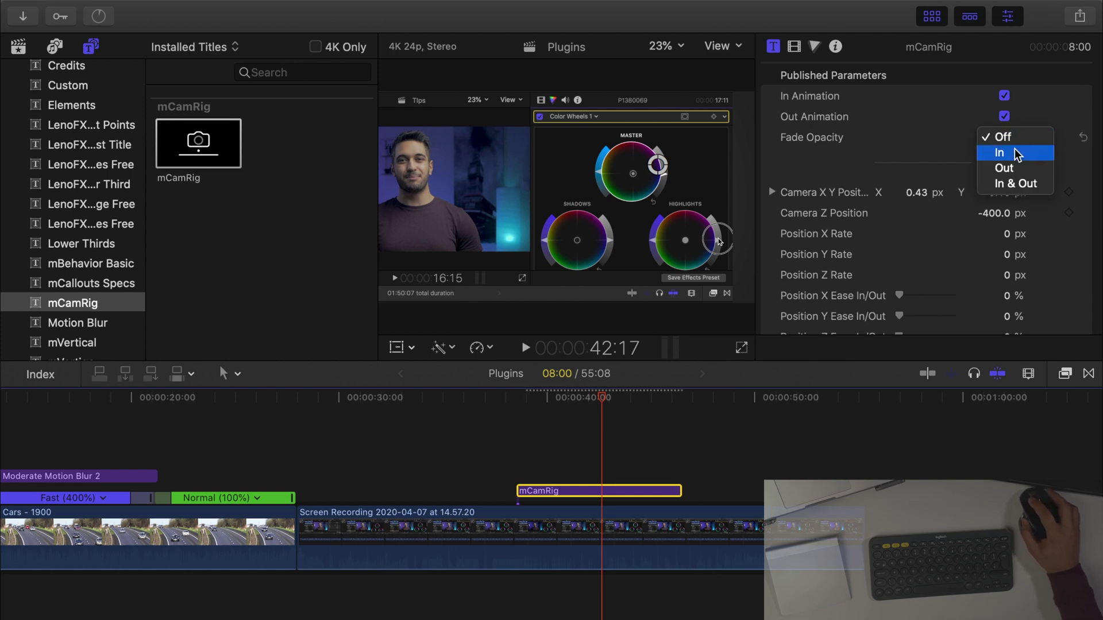
left_click(1017, 141)
scroll(951, 246, "down", 4)
scroll(951, 240, "down", 5)
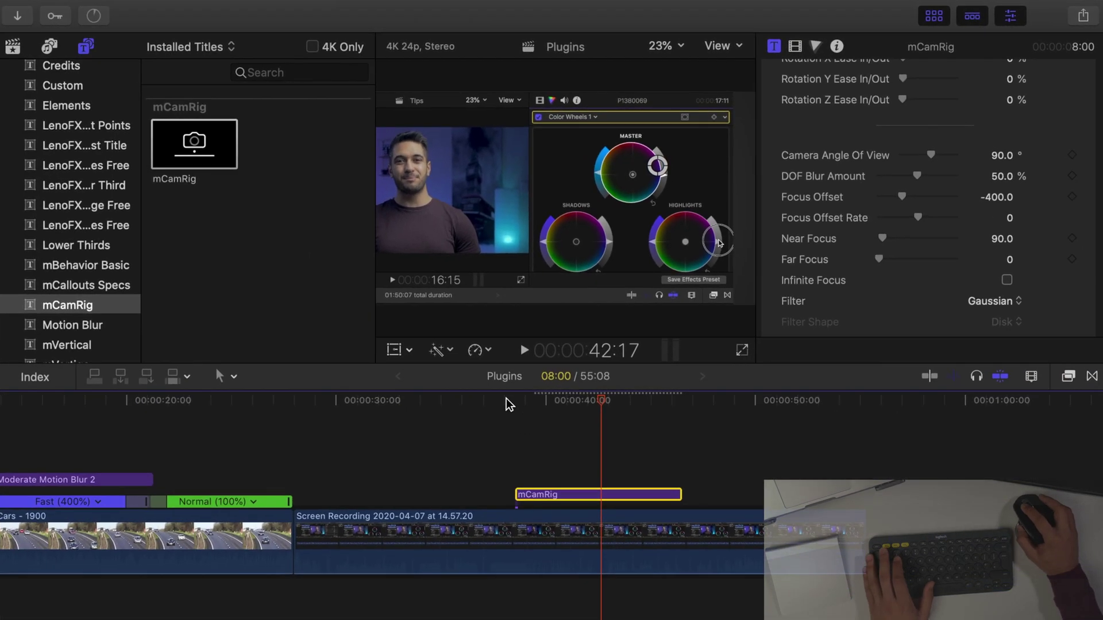
Step: Preview the camera zoom from about 38:13 and lower DOF Blur Amount from 50 % to 0 %
left_click(505, 398)
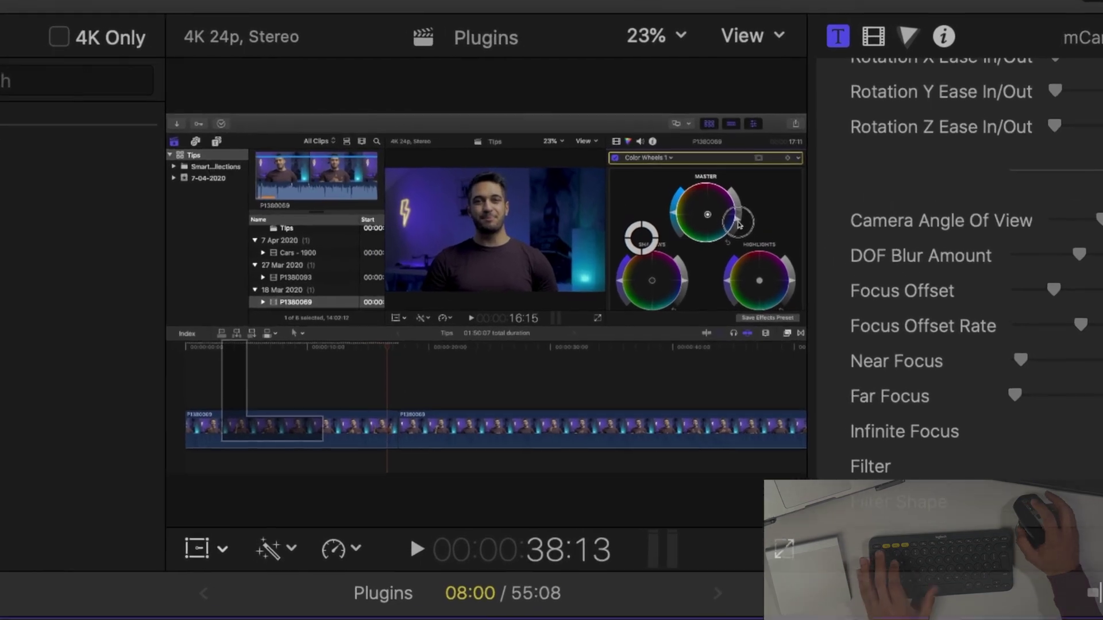
key("space")
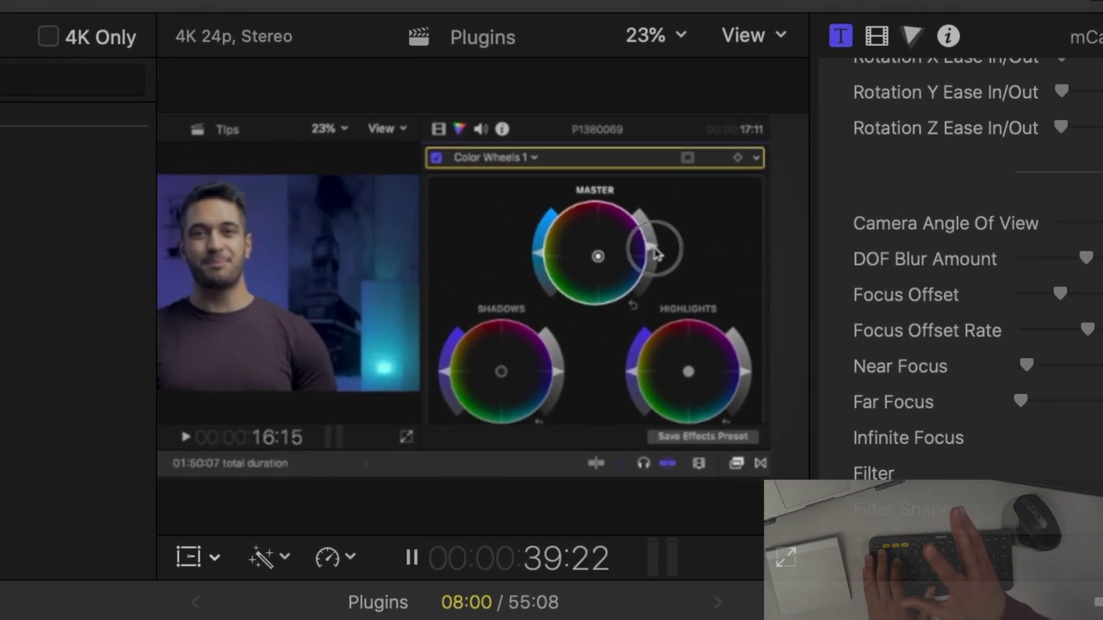
key("space")
left_click_drag(1086, 259, 1014, 260)
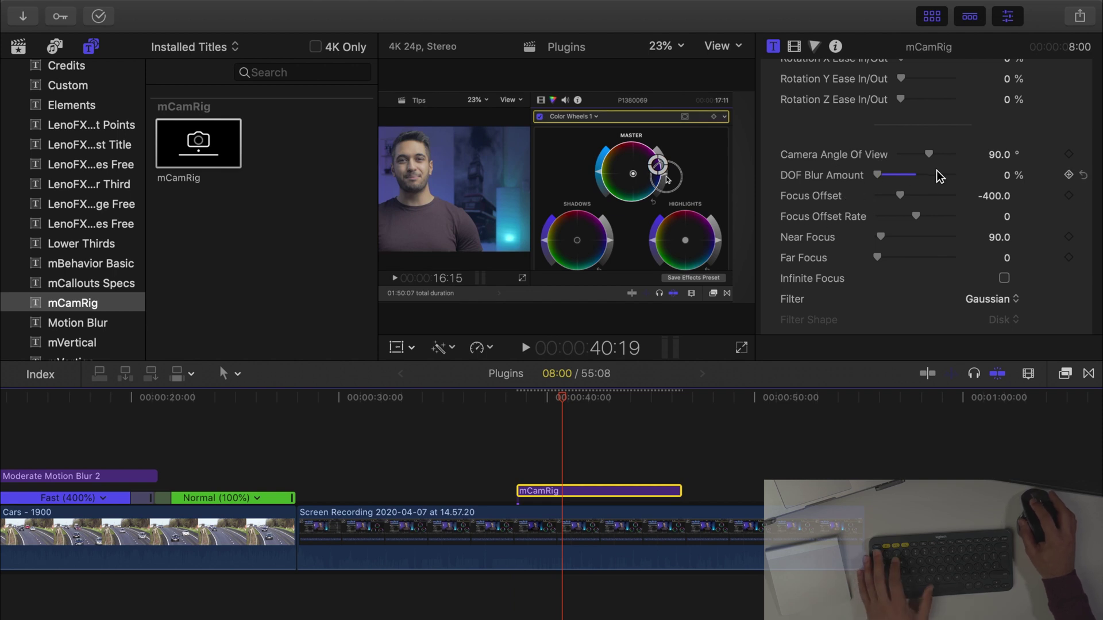
left_click(513, 395)
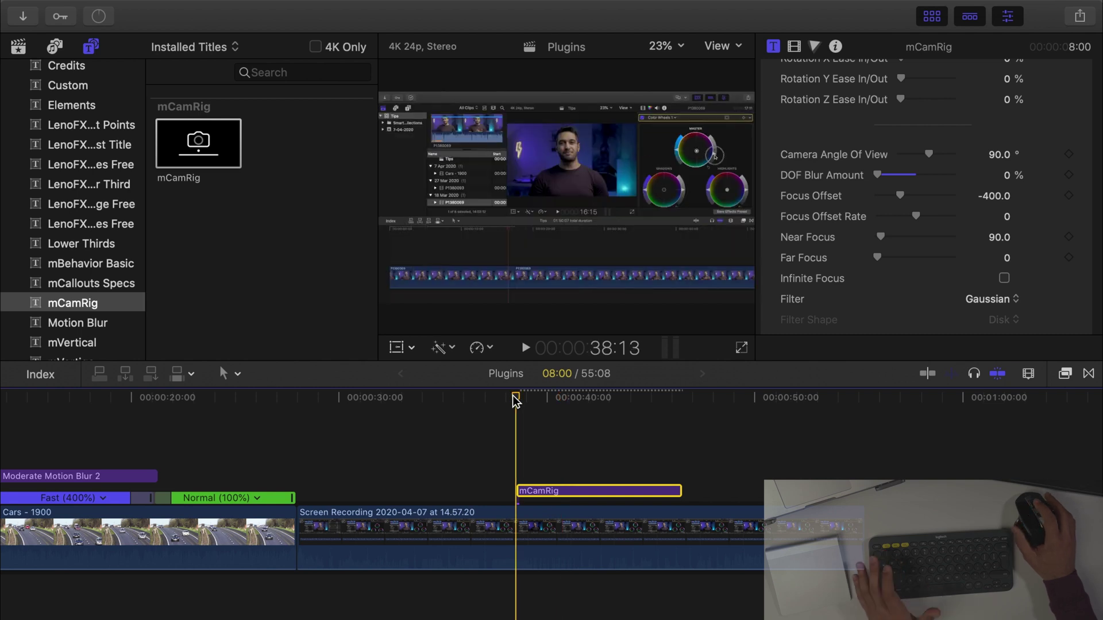
key("space")
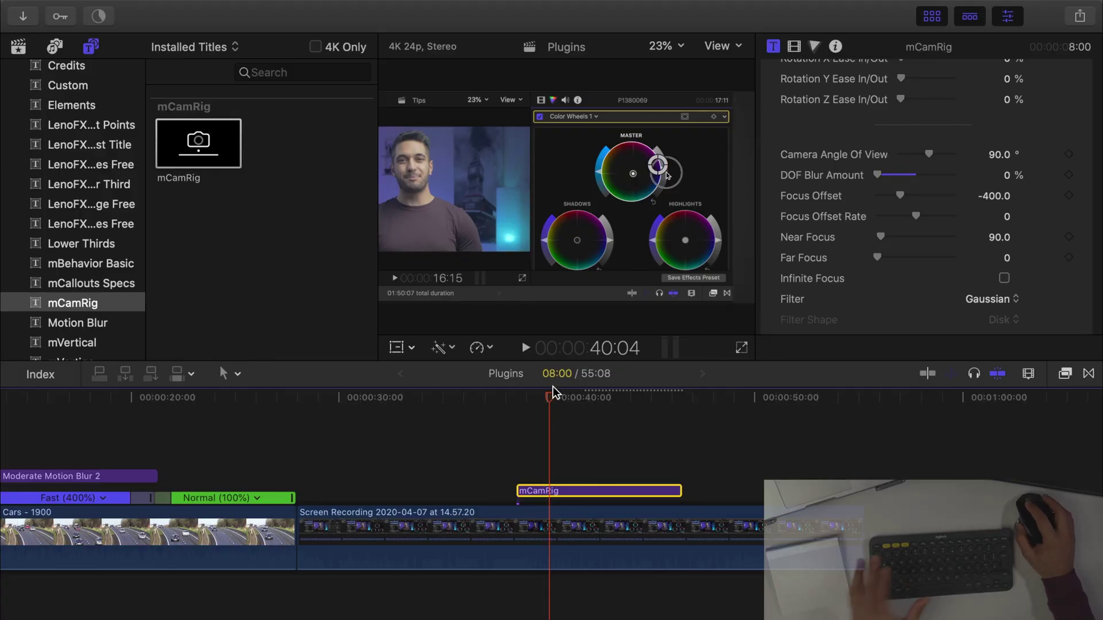
left_click(514, 402)
left_click(505, 402)
key("space")
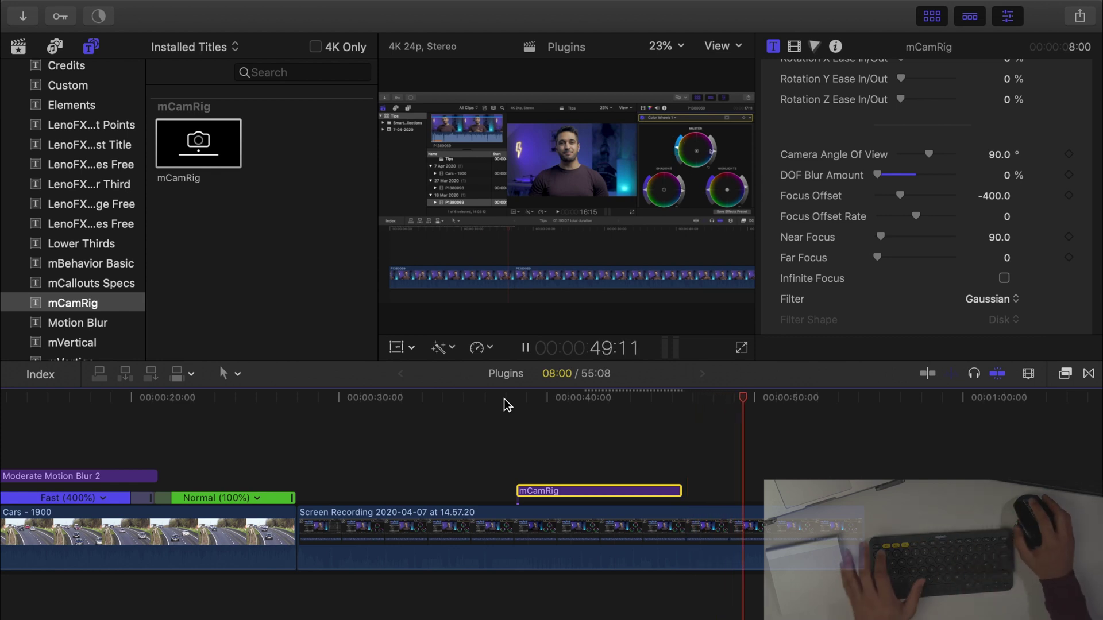
left_click(573, 406)
left_click(575, 401)
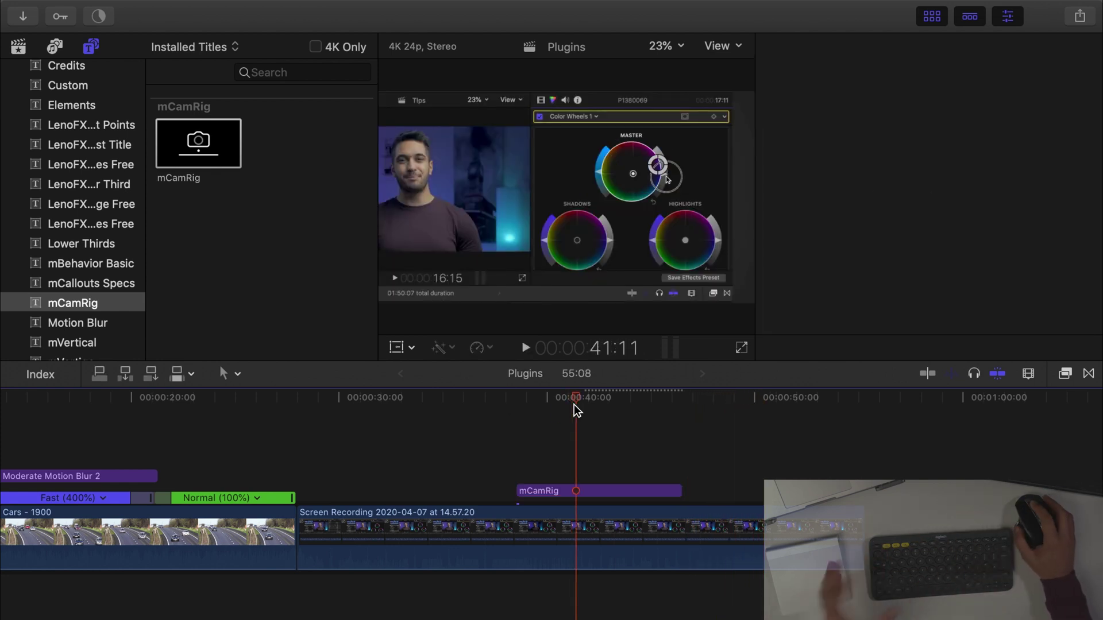
left_click(506, 398)
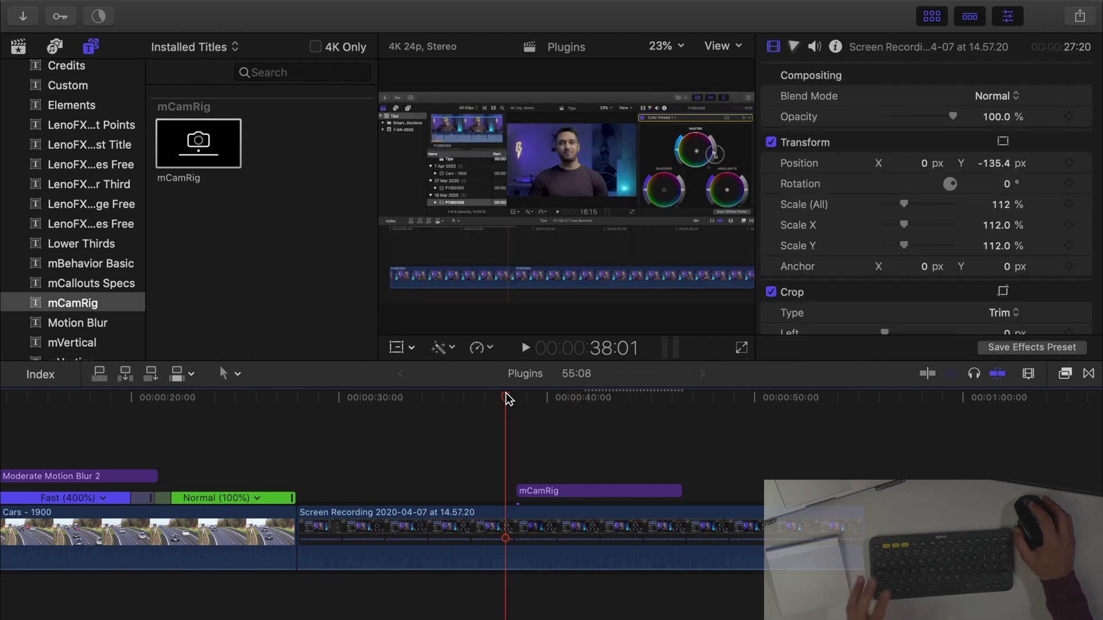